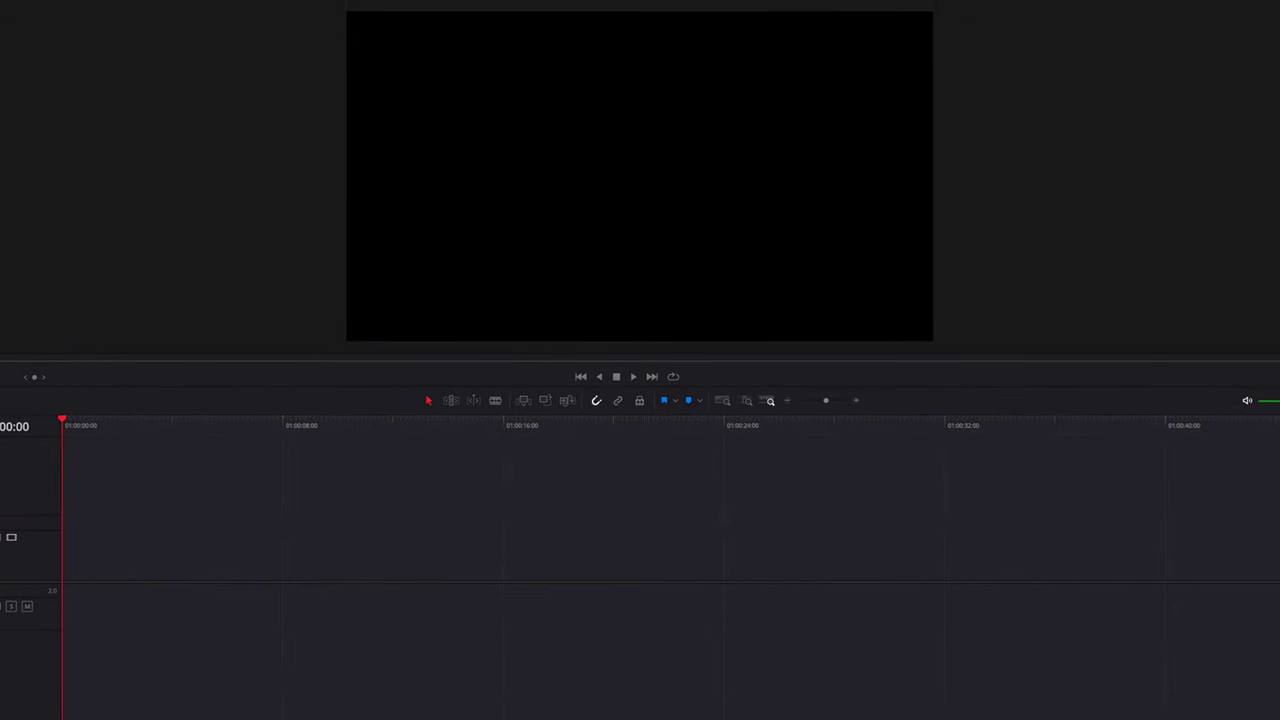
Step: Open Project Settings to check the timeline resolution of 3840 x 2160 Ultra HD
{"action": "left_click", "coordinate": [38, 0]}
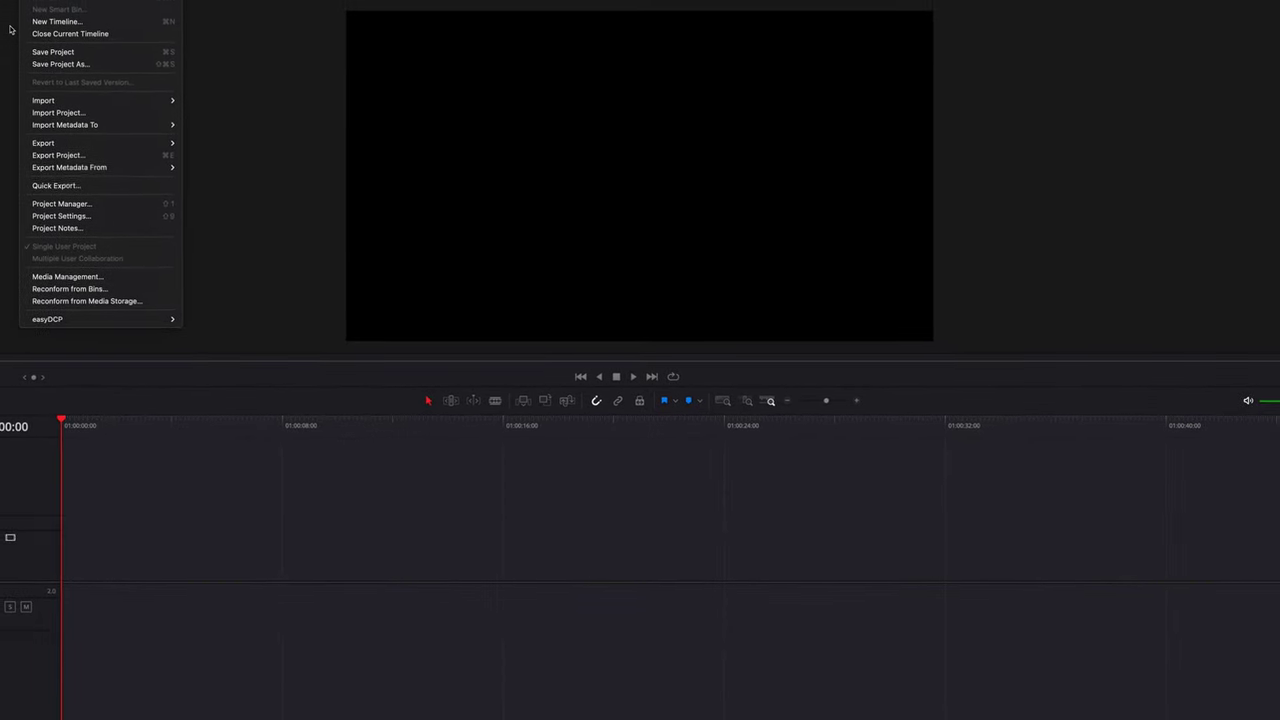
{"action": "left_click", "coordinate": [78, 1]}
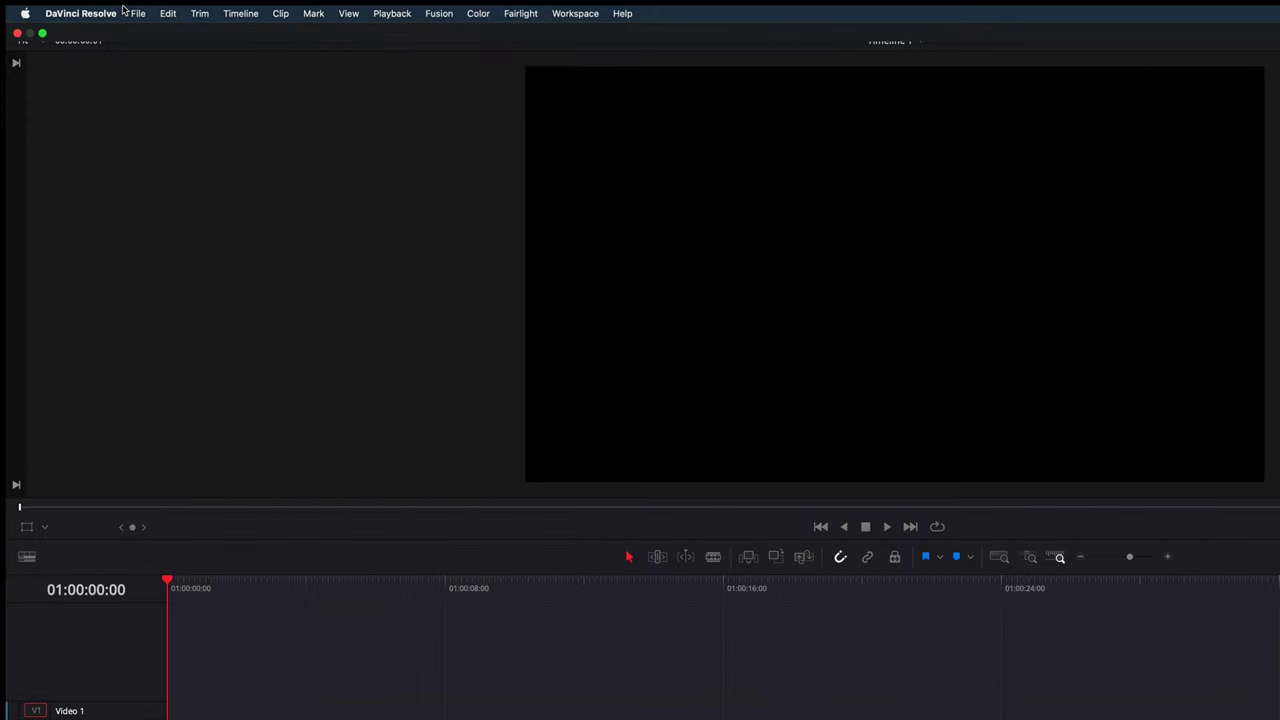
{"action": "left_click", "coordinate": [144, 14]}
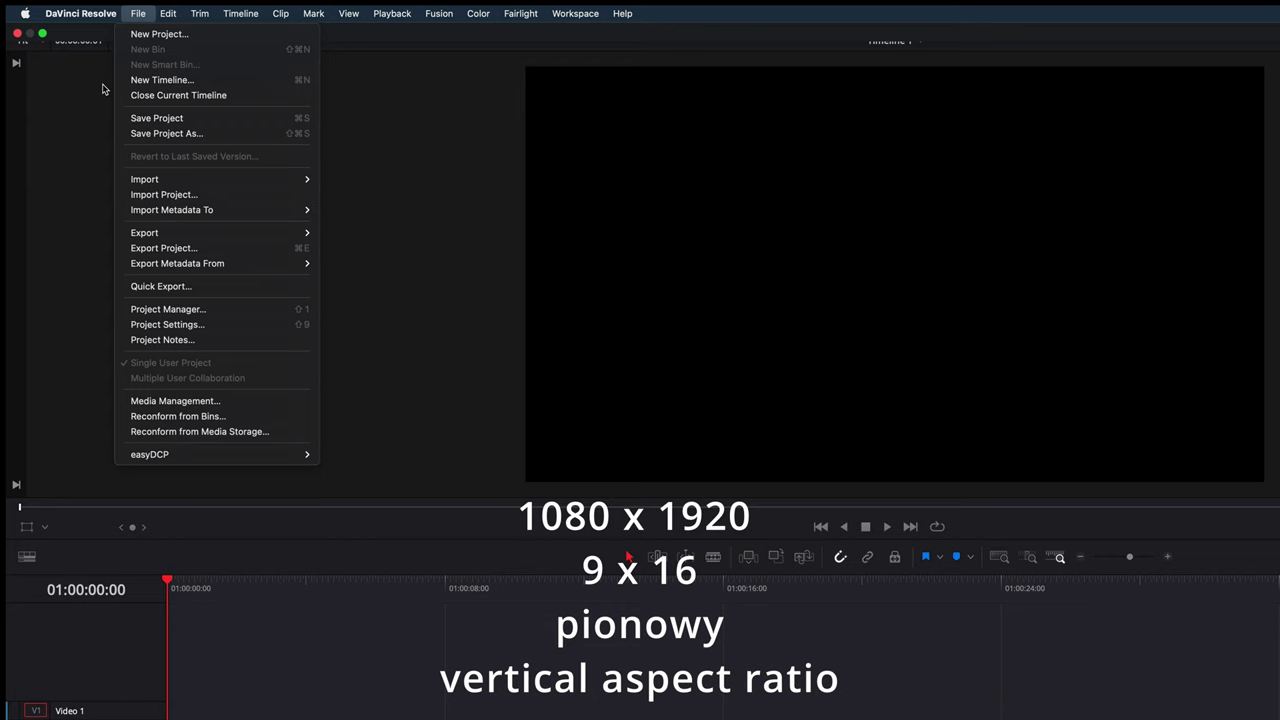
{"action": "left_click", "coordinate": [189, 325]}
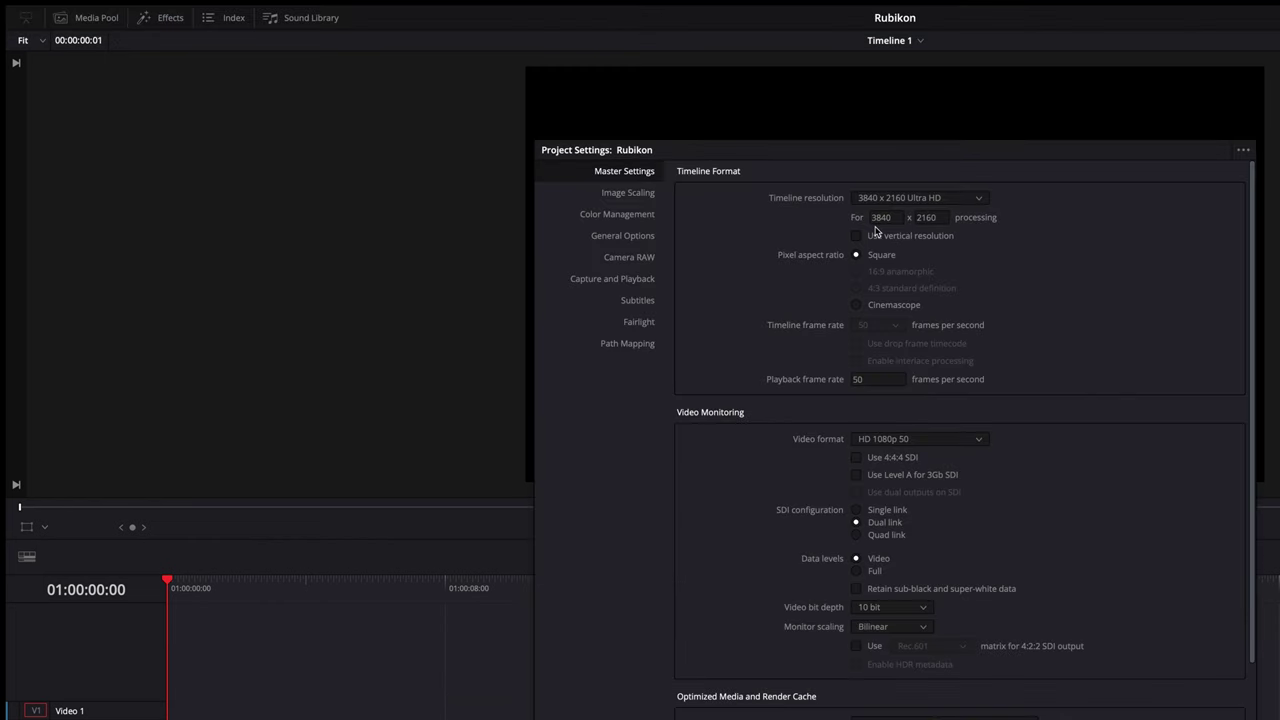
Step: Create a new timeline named Timeline 2 from the Media Pool
{"action": "left_click", "coordinate": [110, 20]}
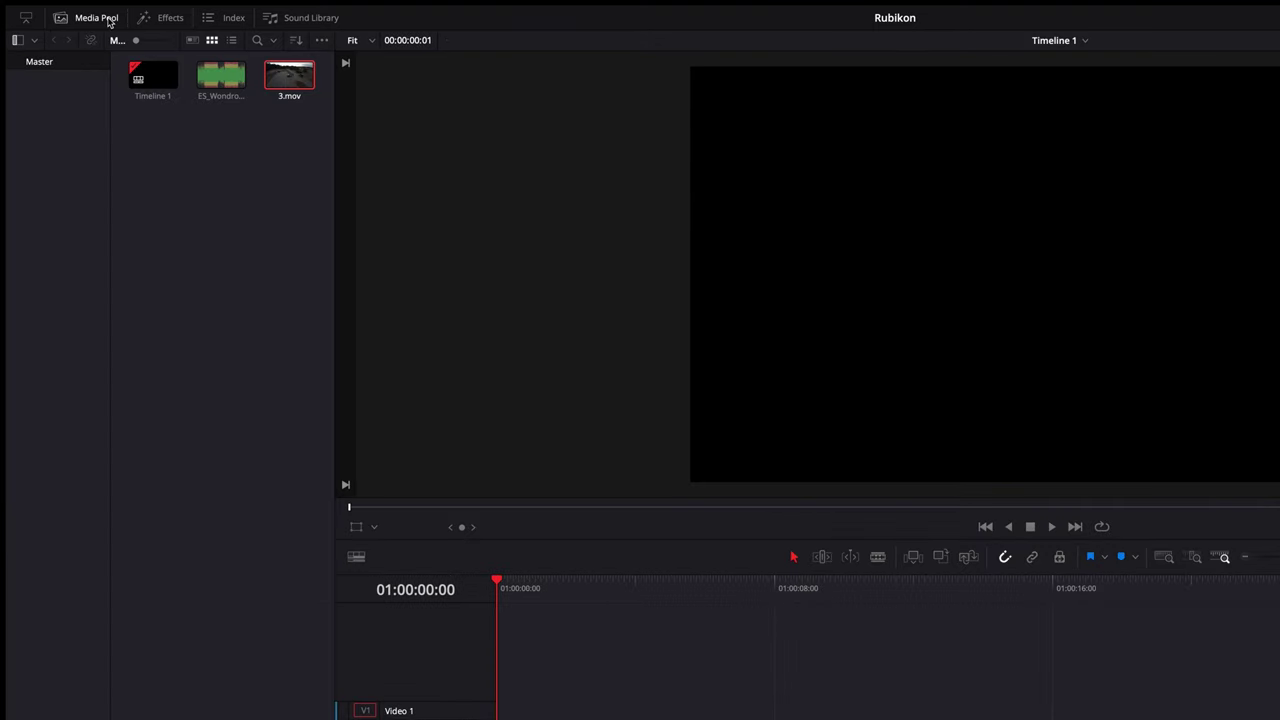
{"action": "right_click", "coordinate": [209, 194]}
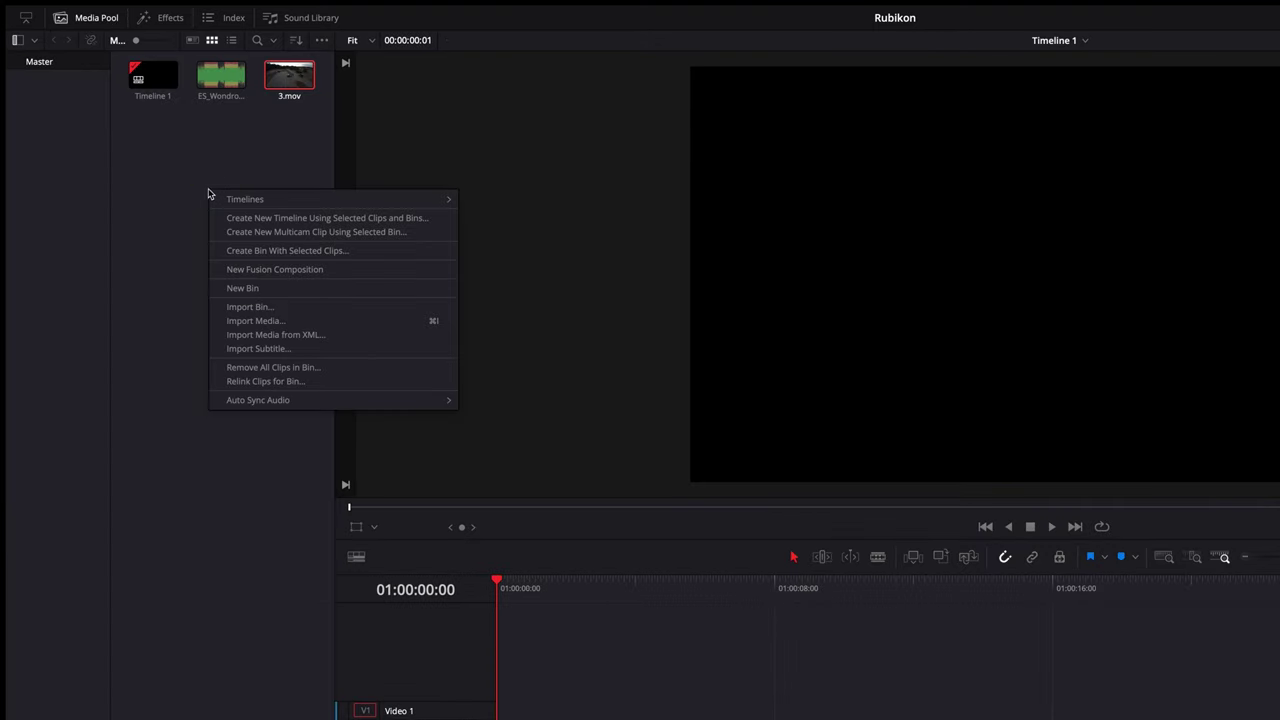
{"action": "mouse_move", "coordinate": [240, 203]}
{"action": "left_click", "coordinate": [516, 201]}
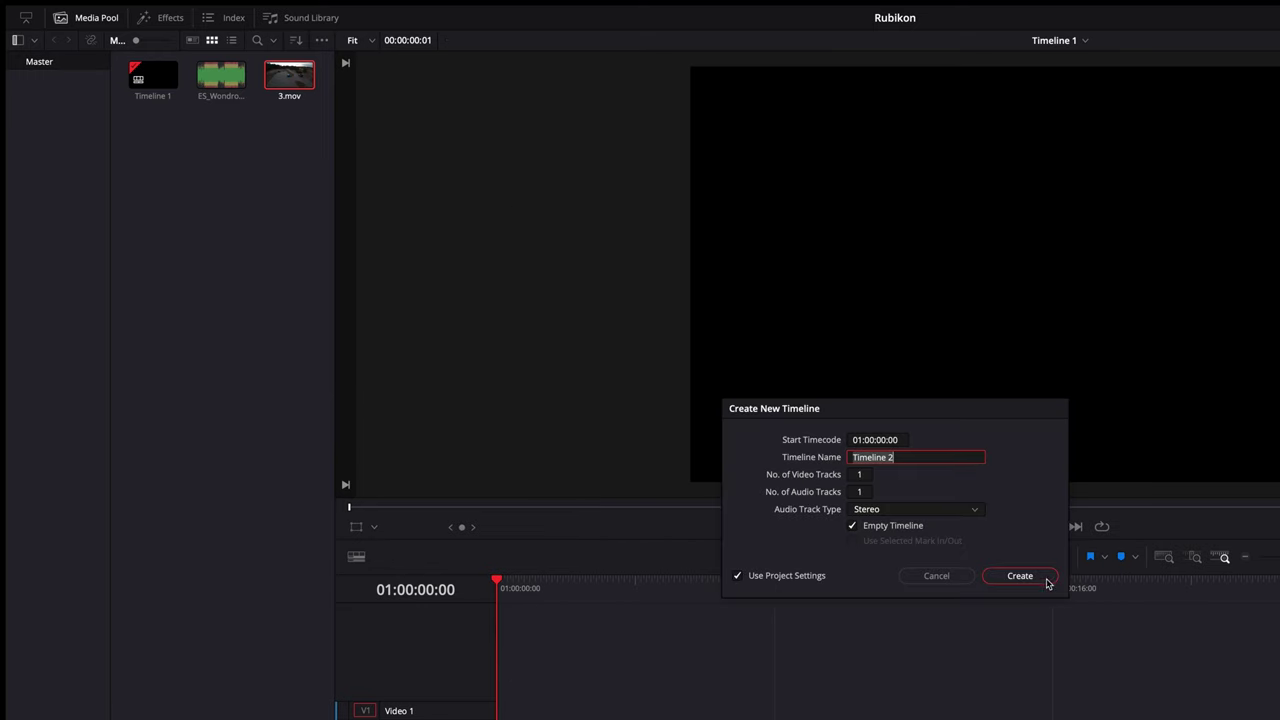
{"action": "left_click", "coordinate": [1047, 583]}
Step: Give Timeline 2 its own vertical 1080 x 1920 resolution at 25 fps
{"action": "right_click", "coordinate": [140, 77]}
{"action": "mouse_move", "coordinate": [360, 85]}
{"action": "left_click", "coordinate": [451, 86]}
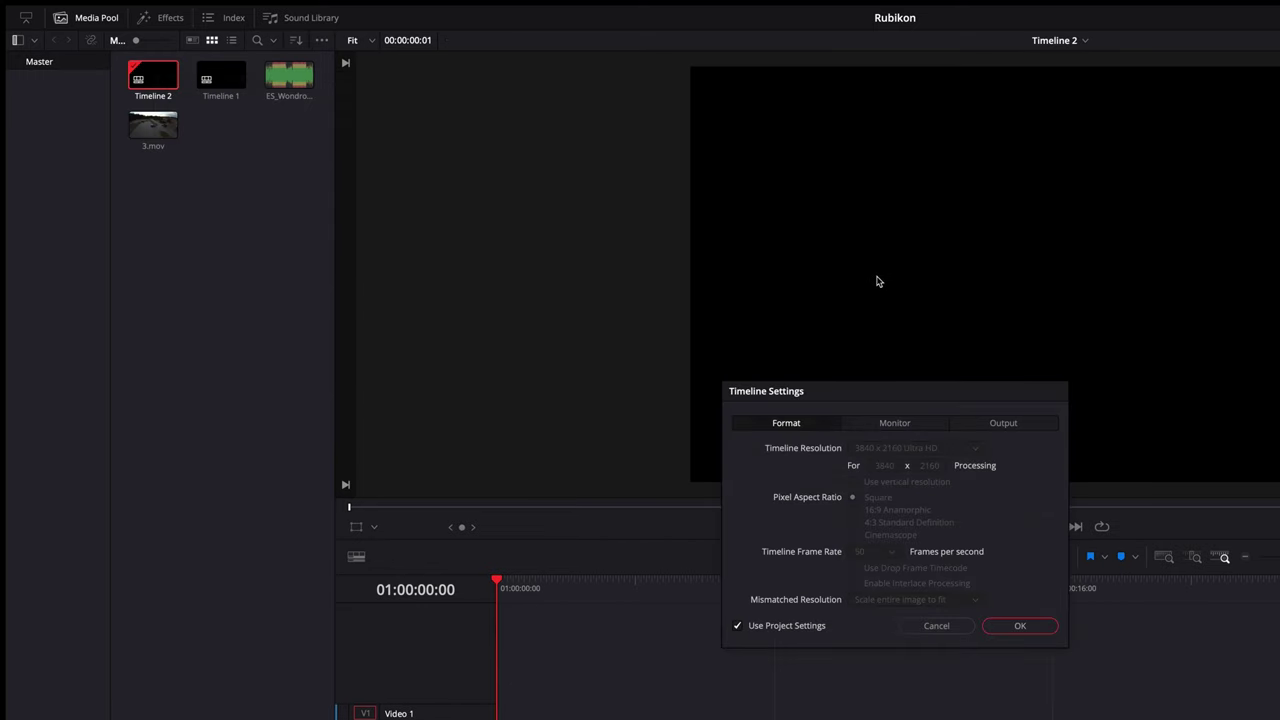
{"action": "left_click", "coordinate": [737, 626]}
{"action": "type", "text": "1080"}
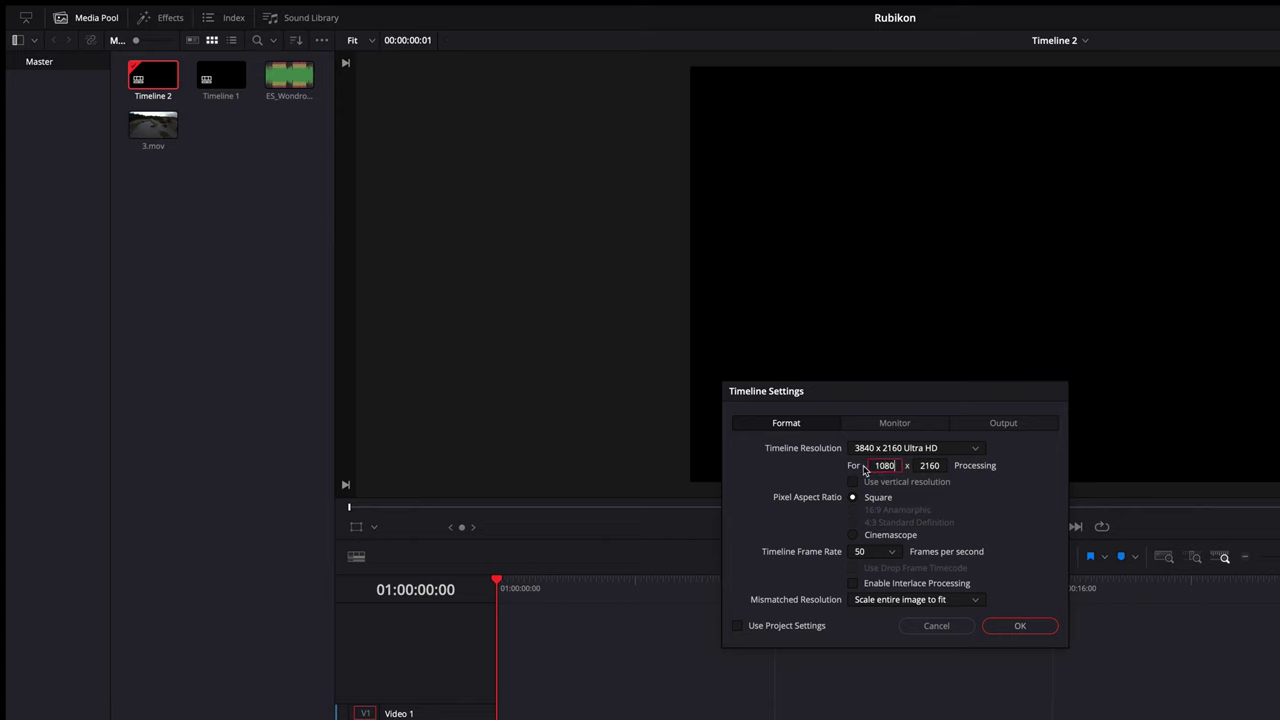
{"action": "left_click", "coordinate": [916, 466]}
{"action": "type", "text": "1920"}
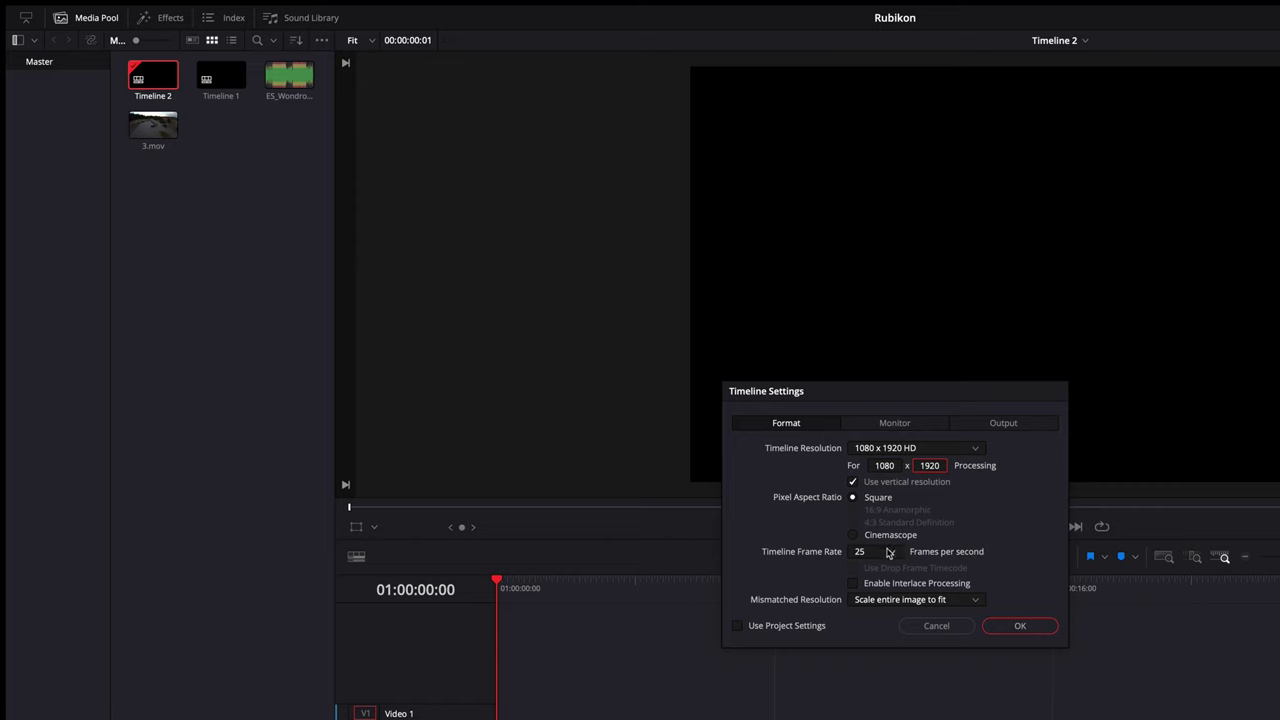
{"action": "left_click", "coordinate": [1020, 625]}
Step: Review Timeline 2's output scaling settings and confirm them
{"action": "right_click", "coordinate": [160, 70]}
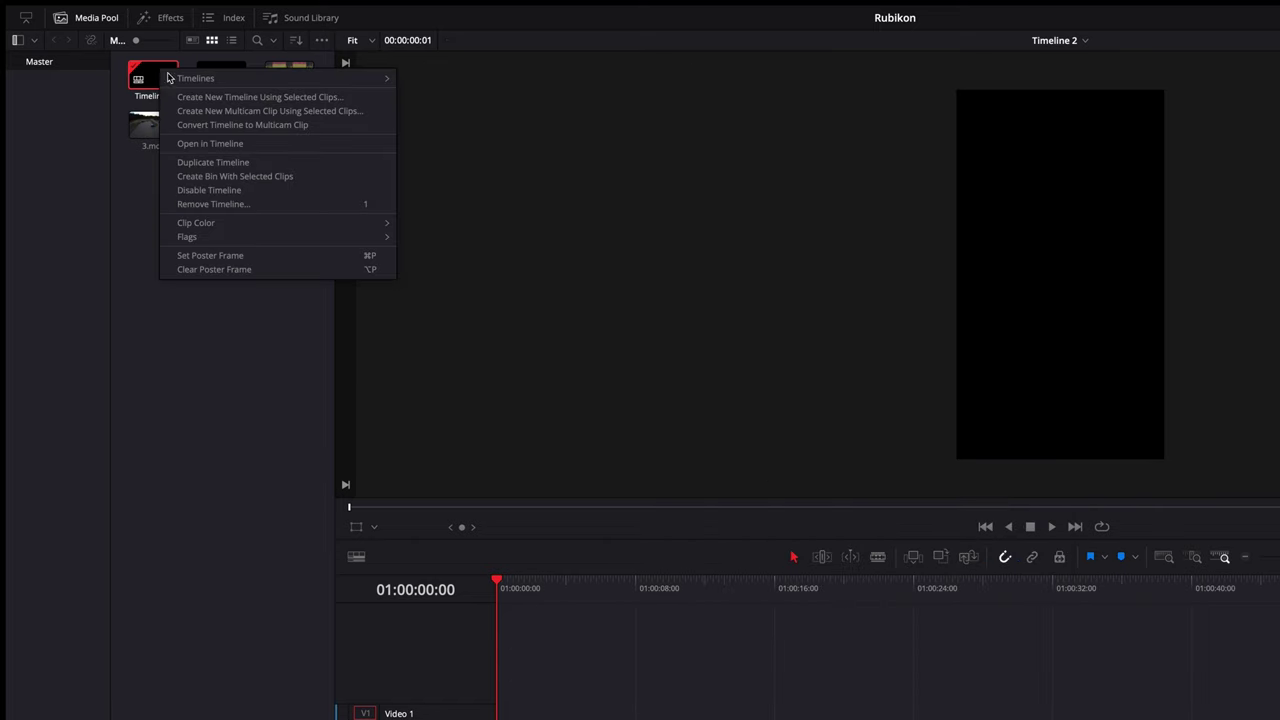
{"action": "mouse_move", "coordinate": [220, 78]}
{"action": "left_click", "coordinate": [450, 80]}
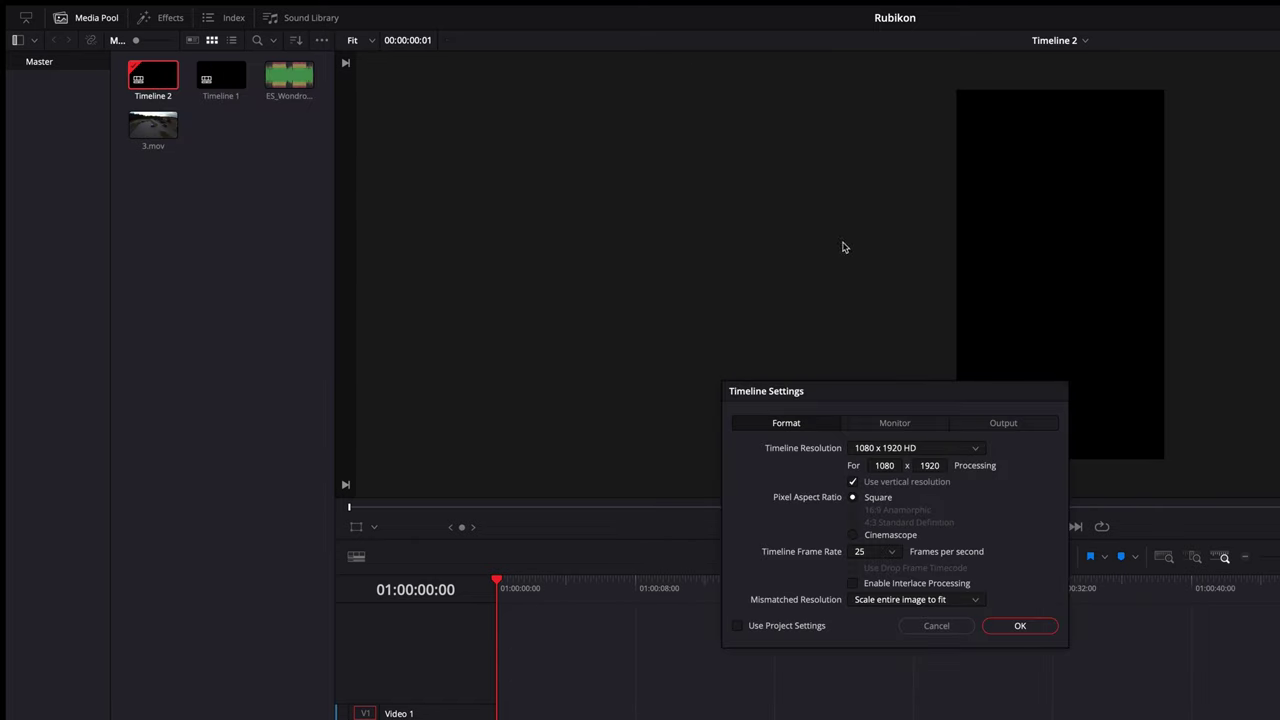
{"action": "left_click", "coordinate": [1010, 420]}
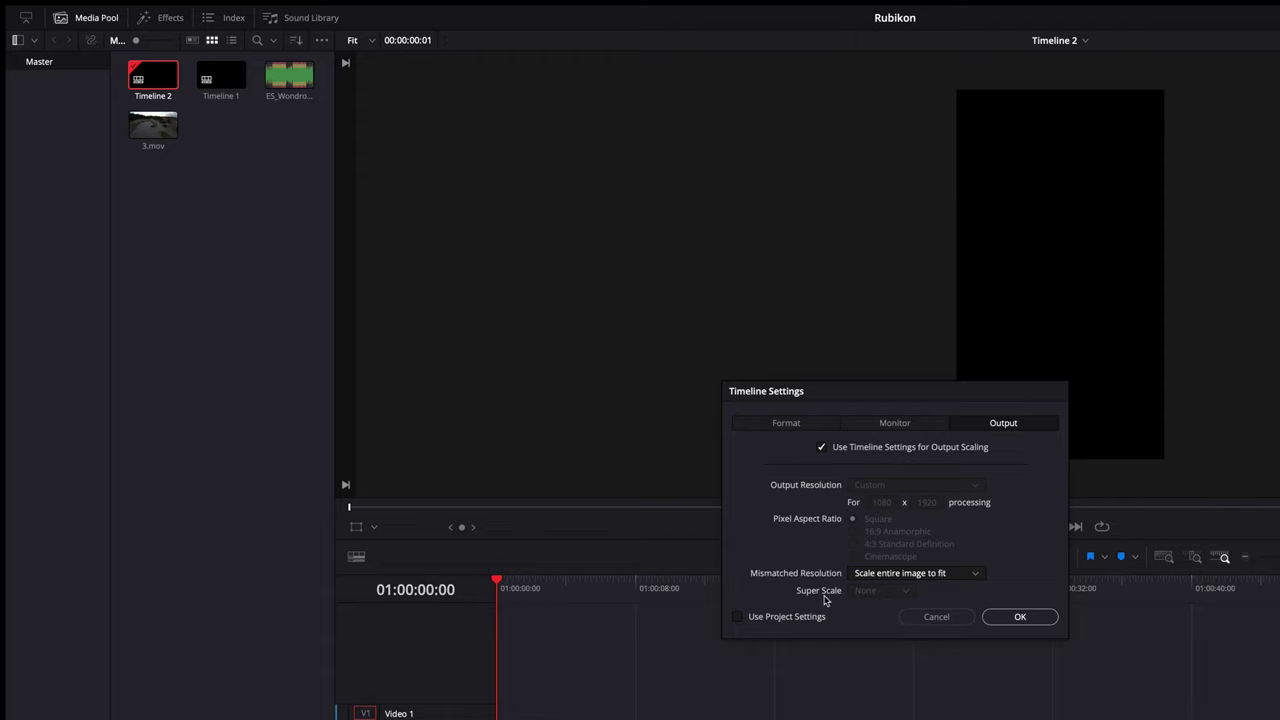
{"action": "left_click", "coordinate": [1020, 617]}
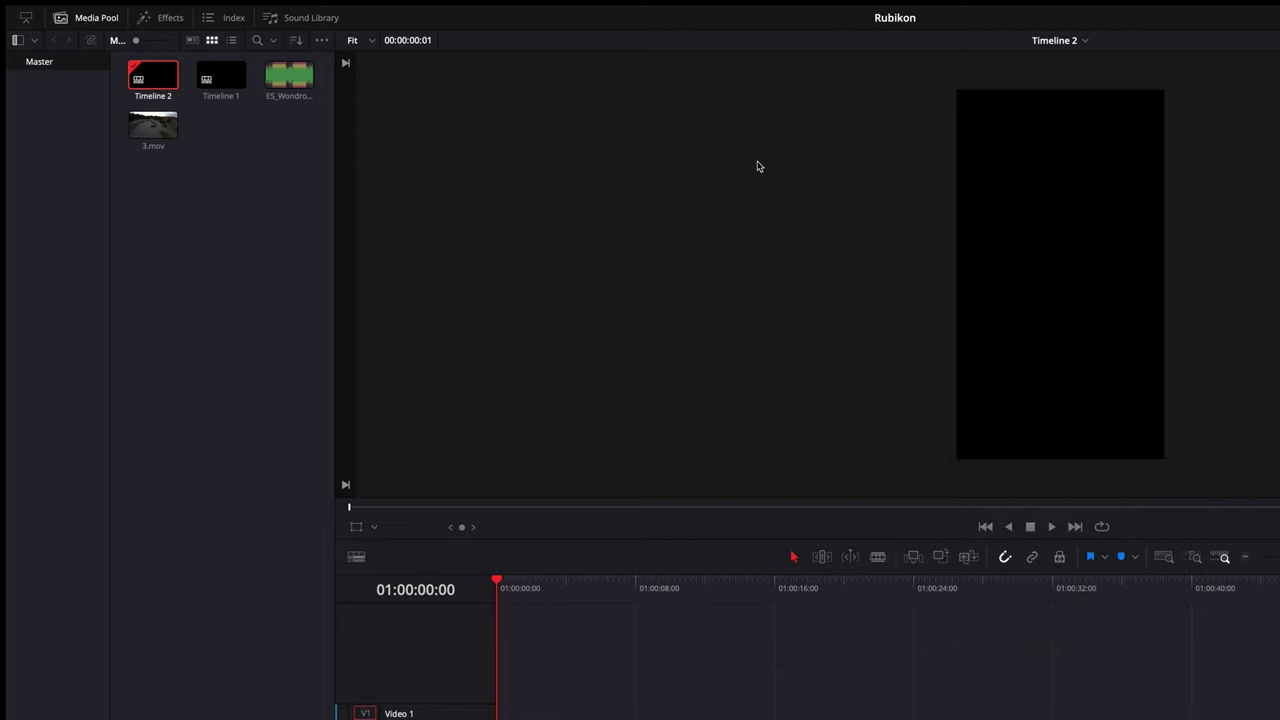
Step: Place 3.mov at the start of Video 1 on Timeline 2 and scrub through it
{"action": "left_click_drag", "start_coordinate": [153, 125], "coordinate": [387, 543]}
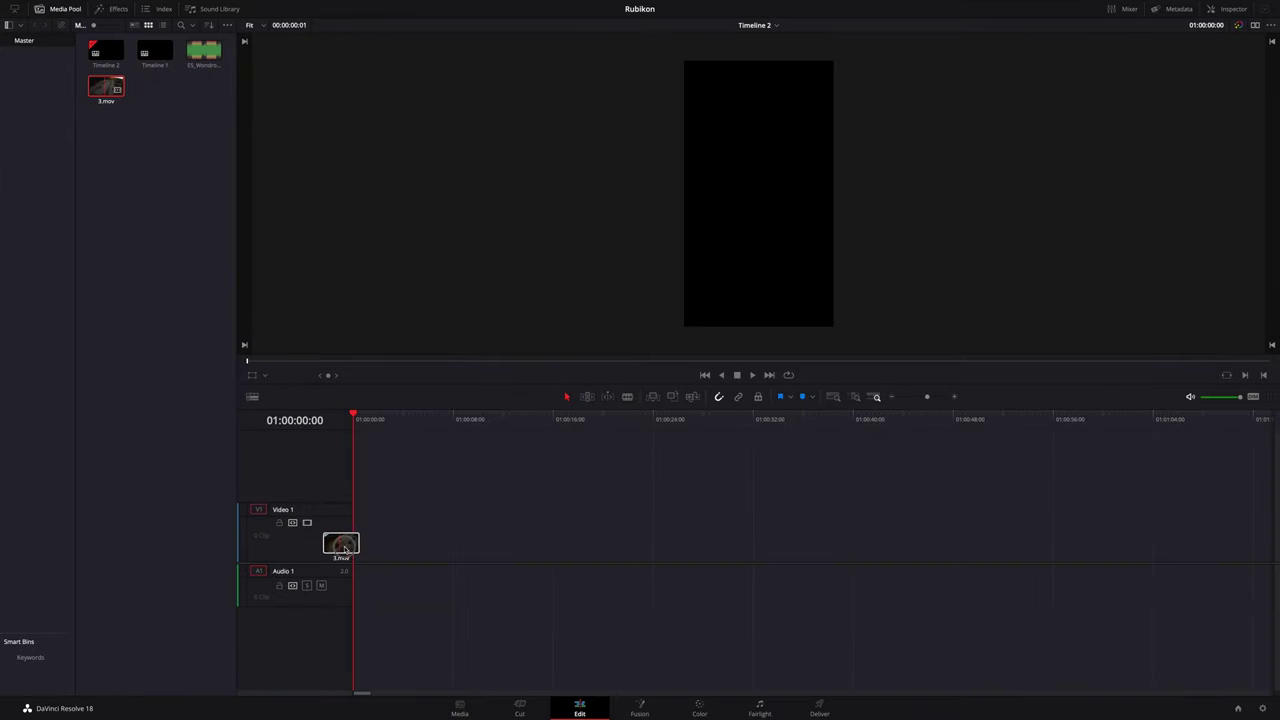
{"action": "left_click_drag", "start_coordinate": [387, 543], "coordinate": [365, 547]}
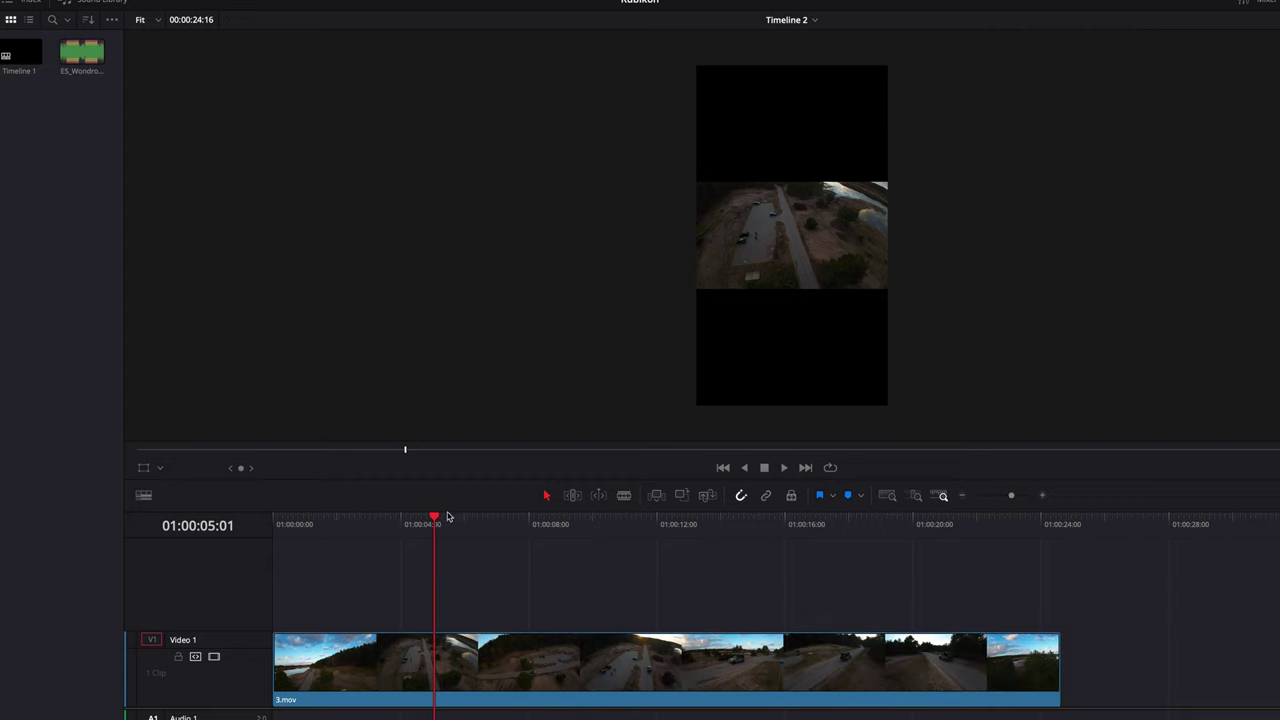
{"action": "left_click_drag", "start_coordinate": [434, 517], "coordinate": [674, 540]}
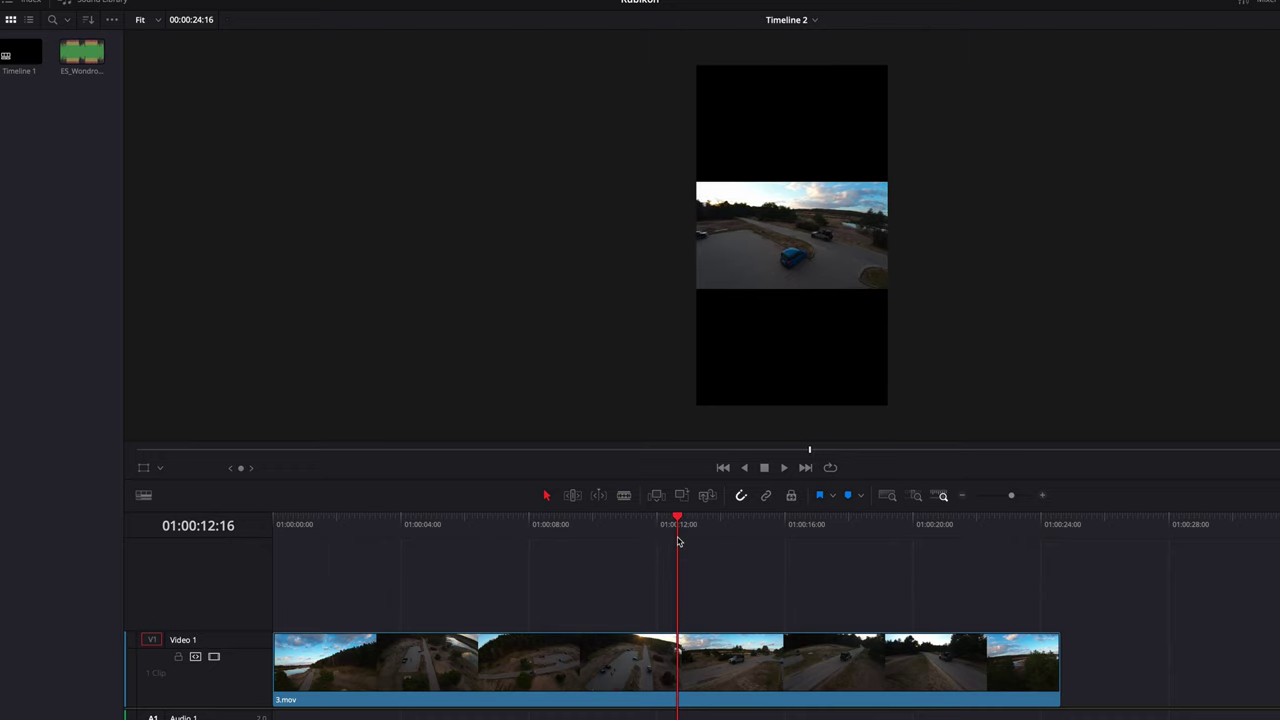
Step: Split 3.mov at 12 seconds and ripple-delete the opening part
{"action": "left_click", "coordinate": [681, 679]}
{"action": "key", "text": "ctrl+b"}
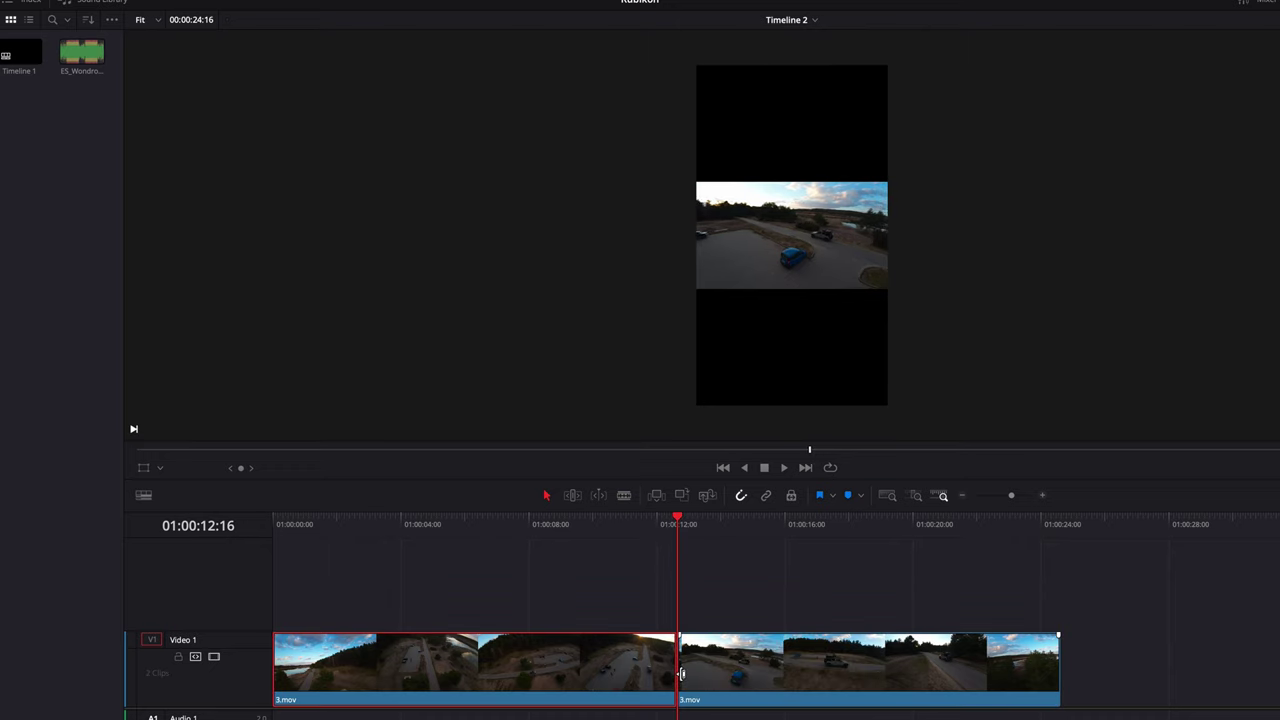
{"action": "key", "text": "Delete"}
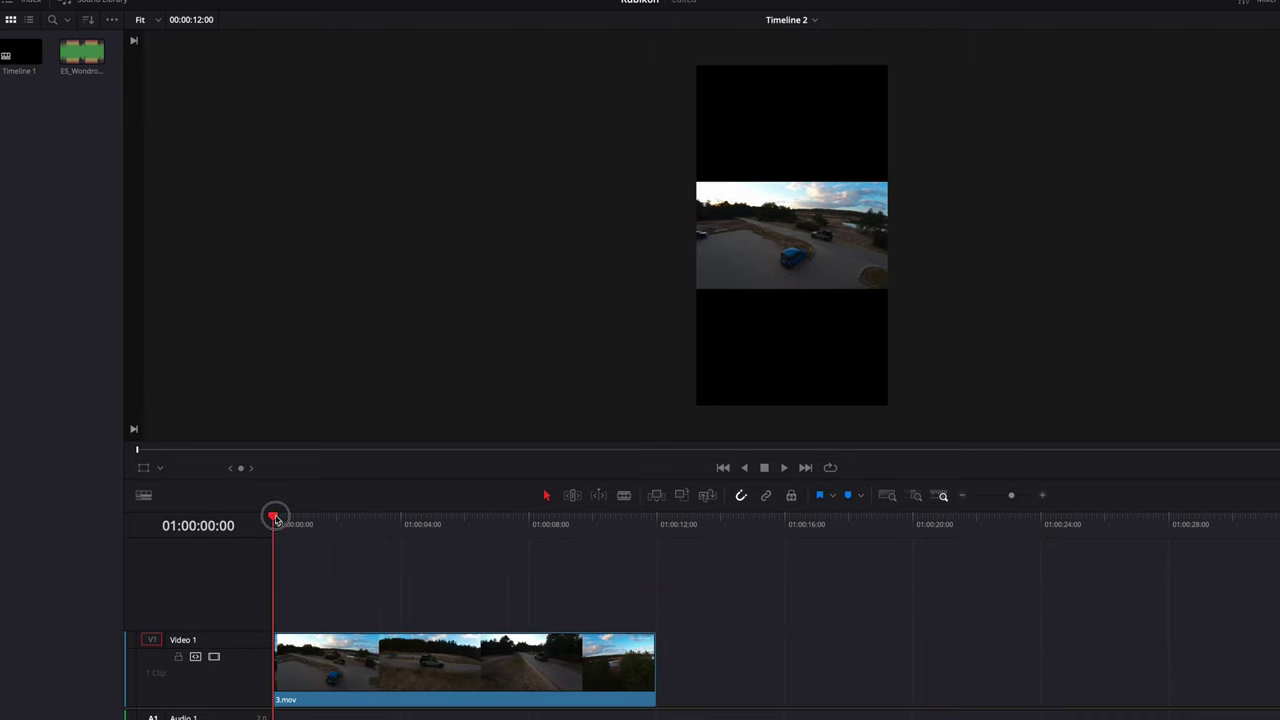
Step: Trim the clip's end at the playhead to about 8 seconds, zoom the timeline, and hide the Media Pool
{"action": "mouse_move", "coordinate": [275, 519]}
{"action": "left_mouse_down"}
{"action": "mouse_move", "coordinate": [389, 520]}
{"action": "mouse_move", "coordinate": [544, 549]}
{"action": "mouse_move", "coordinate": [523, 517]}
{"action": "mouse_move", "coordinate": [298, 538]}
{"action": "left_mouse_up"}
{"action": "key", "text": "shift+]"}
{"action": "left_click", "coordinate": [1042, 496]}
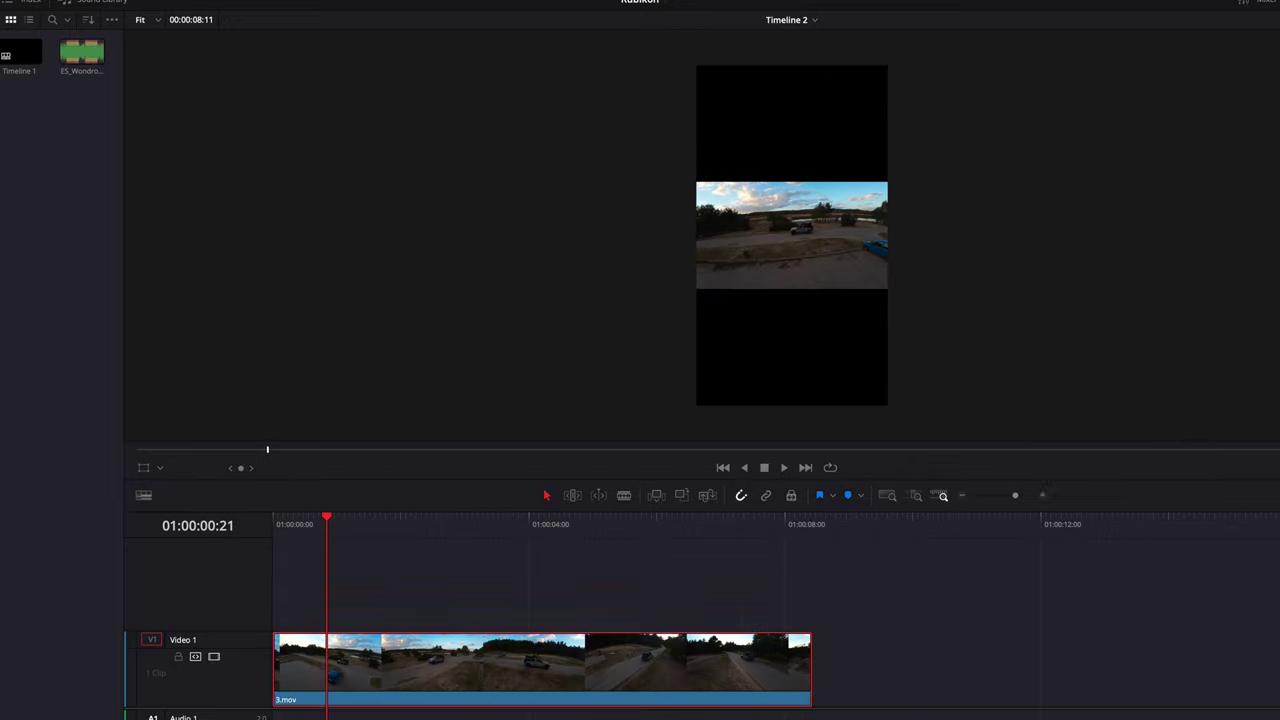
{"action": "left_click", "coordinate": [70, 10]}
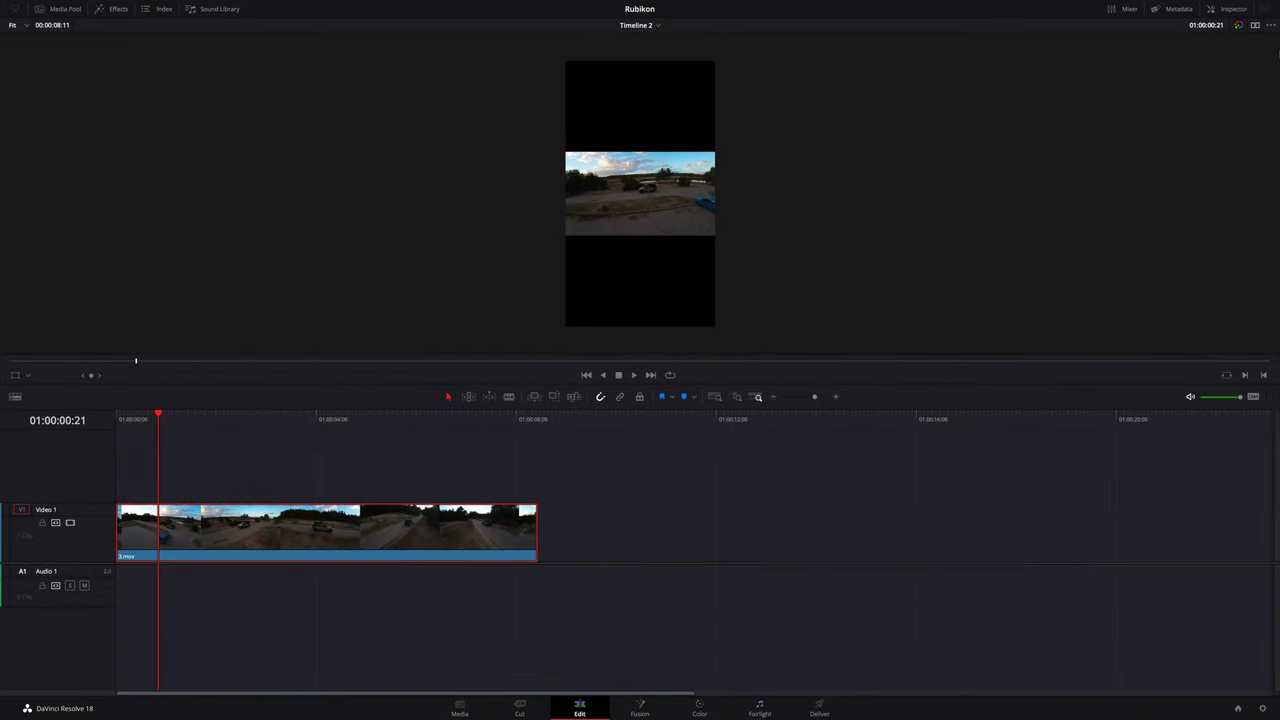
Step: Set 3.mov's Transform Zoom to 3.2 and Position X to -46, then scrub to check framing
{"action": "left_click", "coordinate": [1236, 10]}
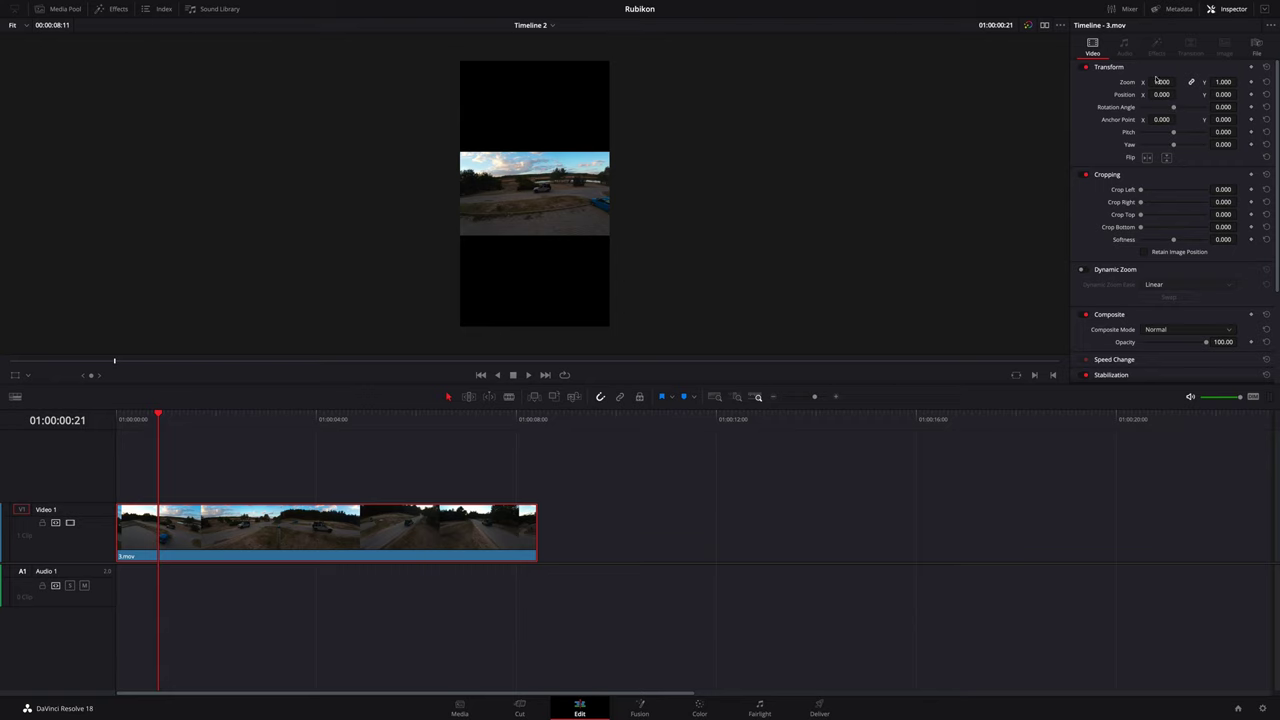
{"action": "left_click_drag", "start_coordinate": [1160, 82], "coordinate": [1161, 87]}
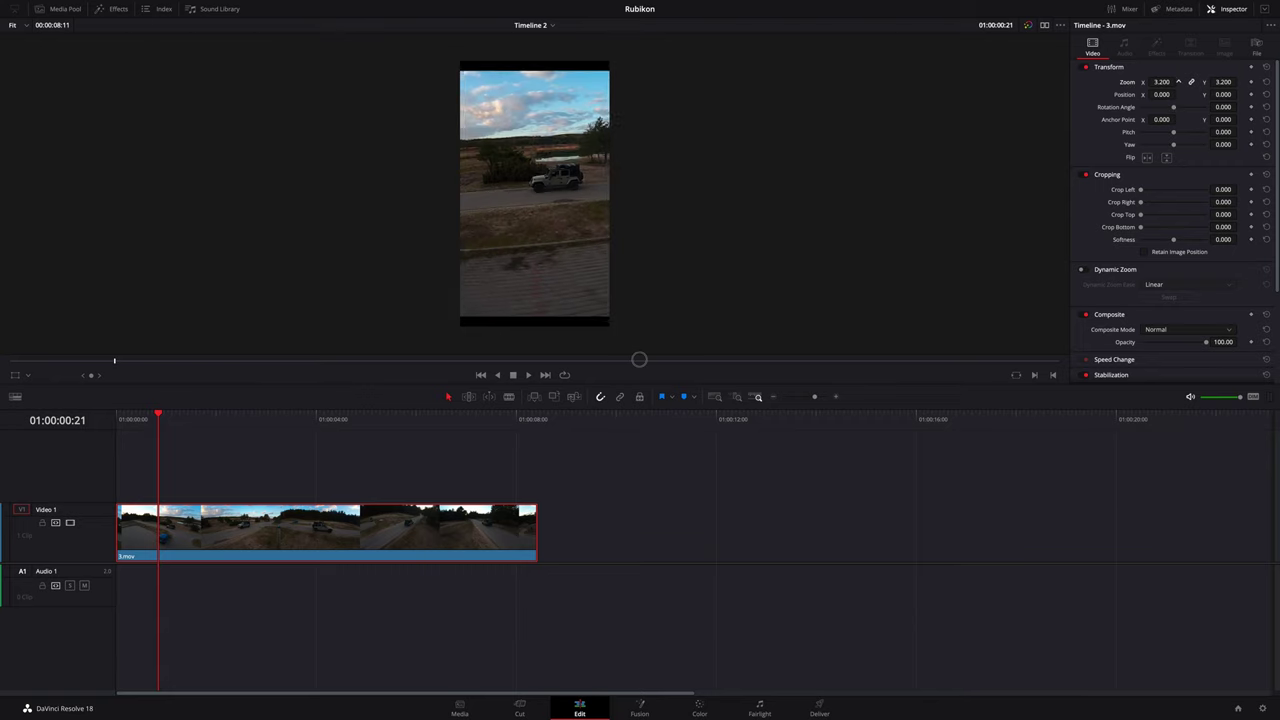
{"action": "left_click_drag", "start_coordinate": [150, 432], "coordinate": [132, 430]}
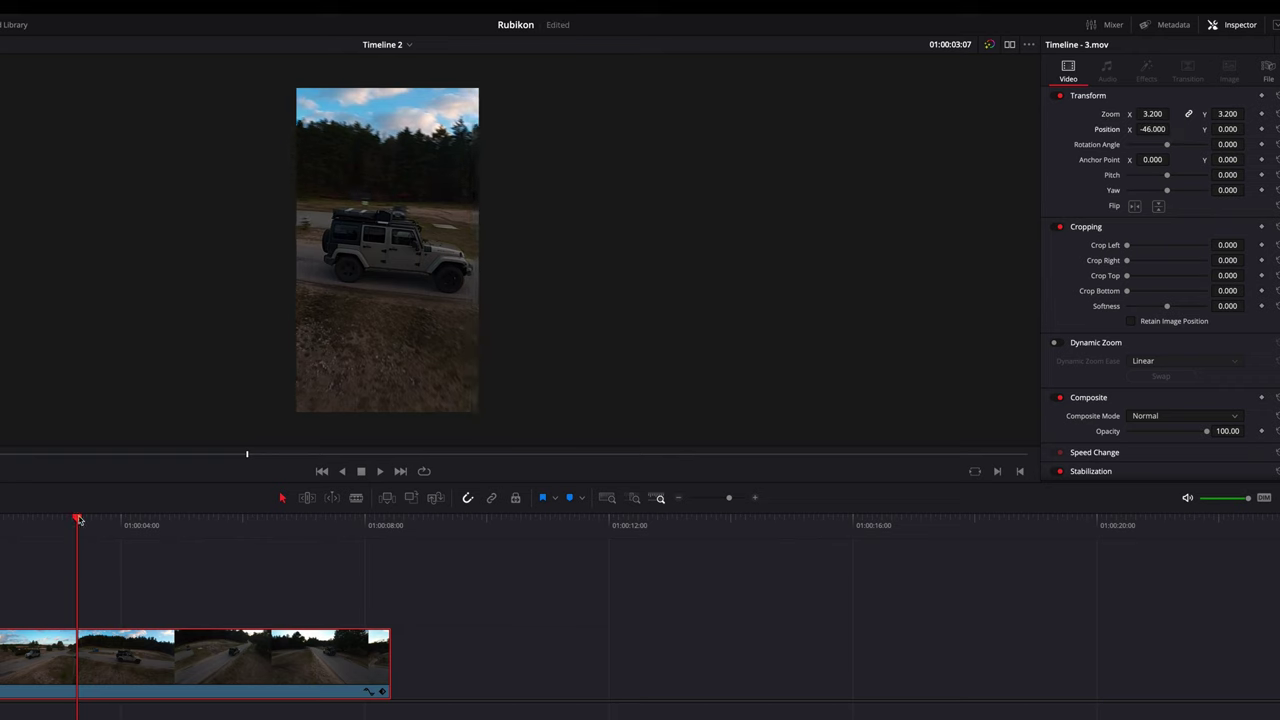
{"action": "left_click_drag", "start_coordinate": [79, 519], "coordinate": [345, 518]}
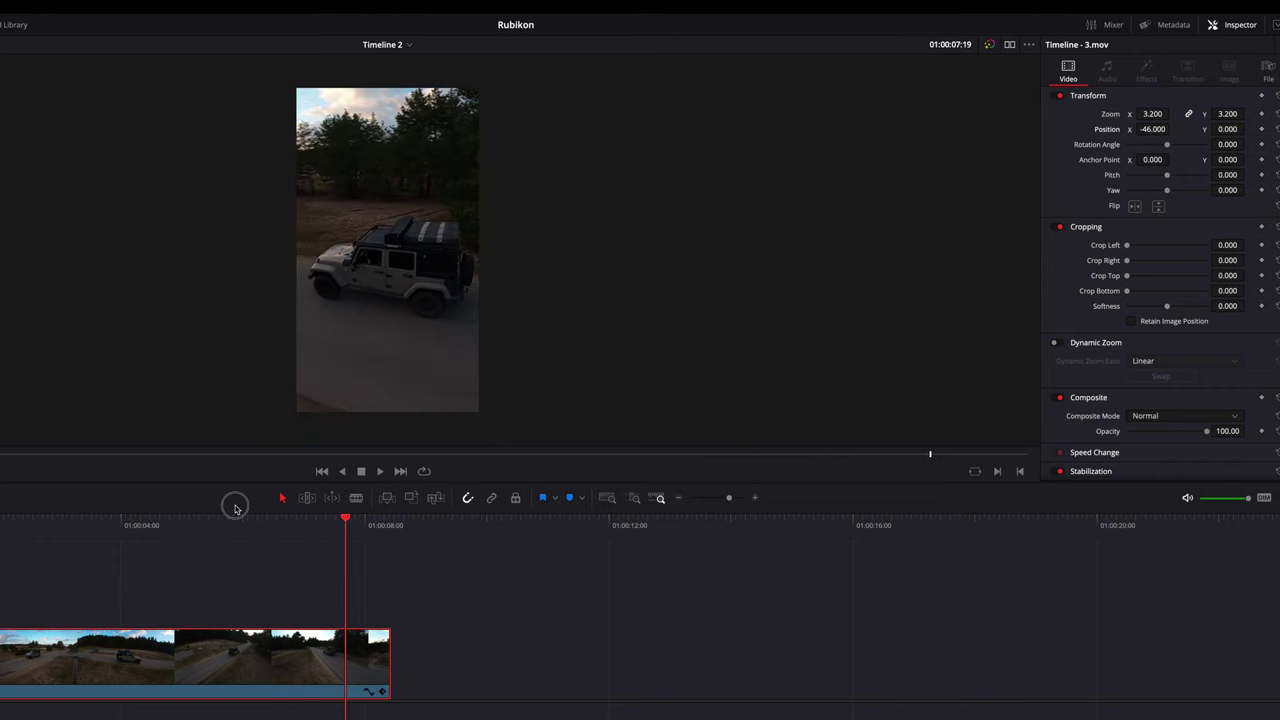
{"action": "mouse_move", "coordinate": [140, 519]}
{"action": "left_mouse_down"}
{"action": "mouse_move", "coordinate": [182, 518]}
{"action": "mouse_move", "coordinate": [168, 517]}
{"action": "left_mouse_up"}
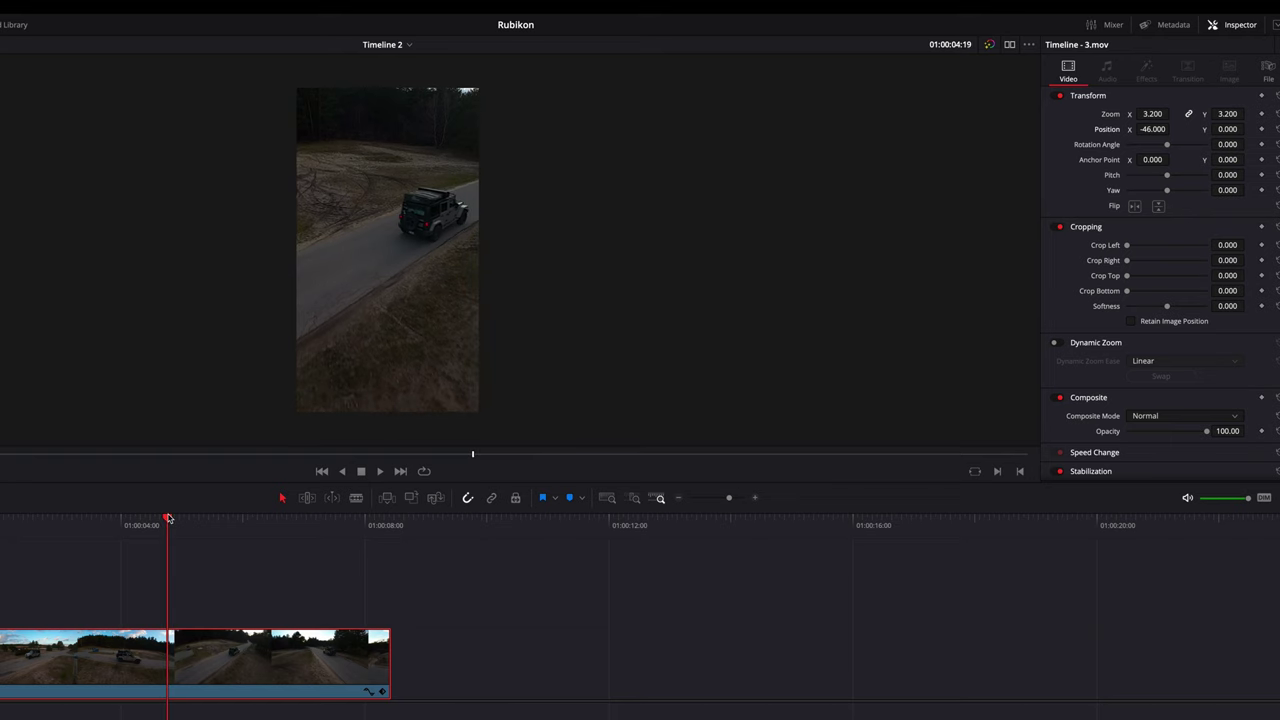
Step: Split 3.mov near the four-second mark and delete the section after the cut
{"action": "key", "text": "ctrl+b"}
{"action": "left_click", "coordinate": [235, 682]}
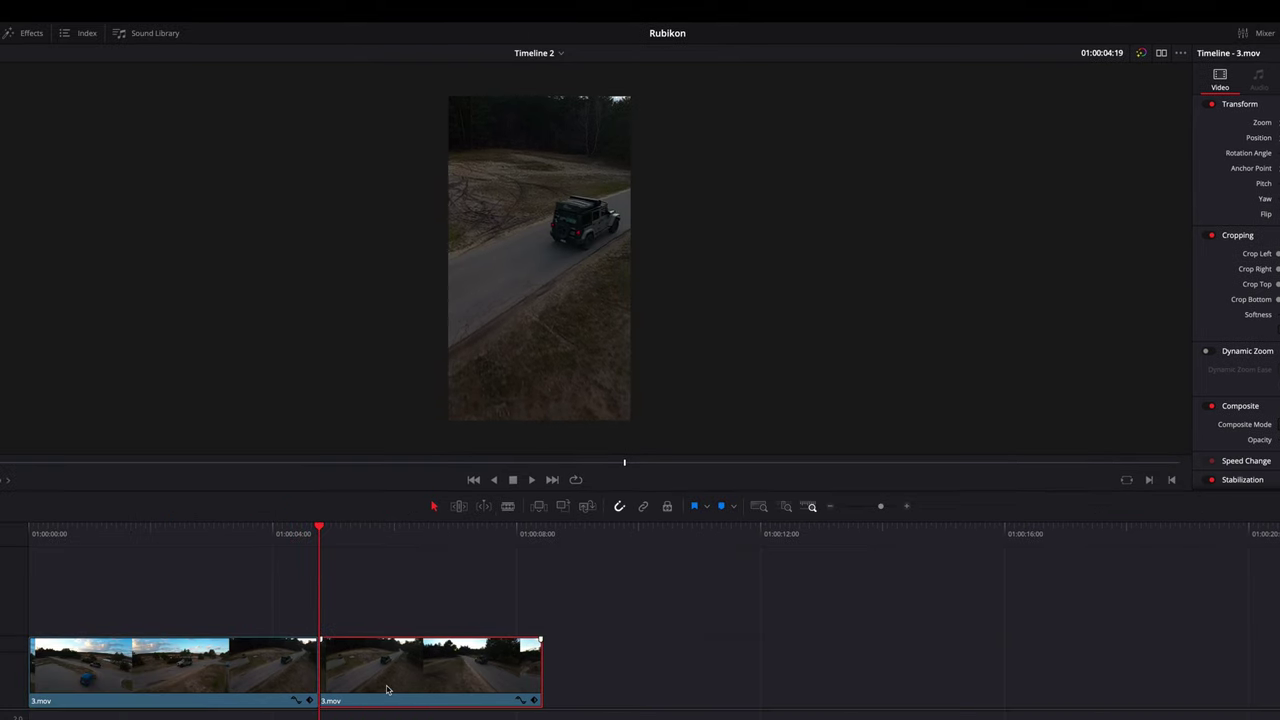
{"action": "key", "text": "Delete"}
Step: Cut away the clip's short opening piece and scrub to check the result
{"action": "mouse_move", "coordinate": [304, 527]}
{"action": "left_mouse_down"}
{"action": "mouse_move", "coordinate": [30, 553]}
{"action": "mouse_move", "coordinate": [59, 553]}
{"action": "left_mouse_up"}
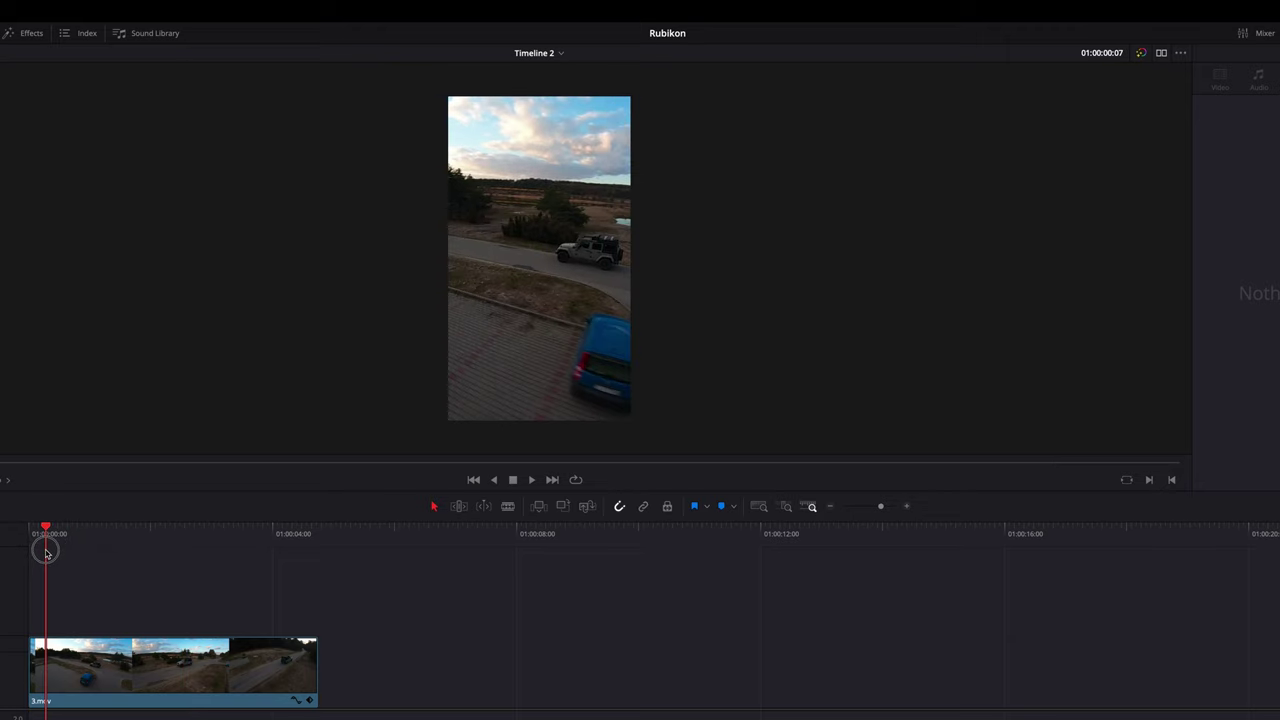
{"action": "key", "text": "ctrl+b"}
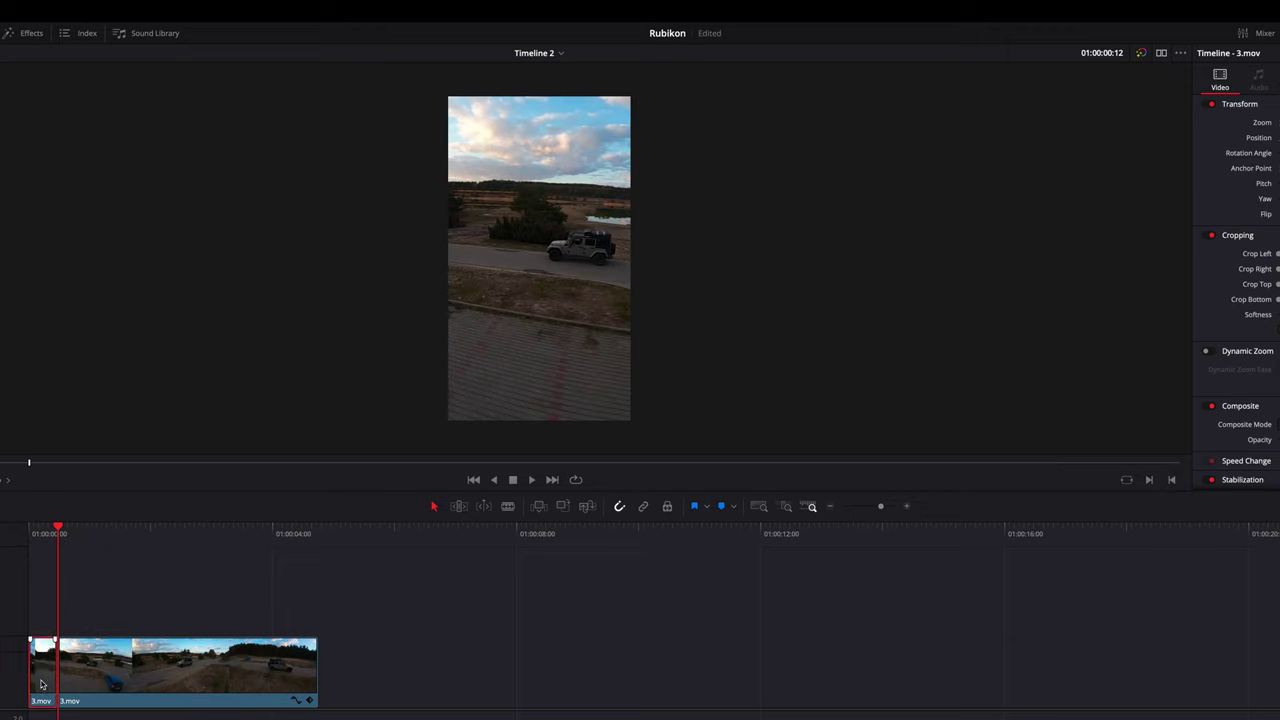
{"action": "key", "text": "BackSpace"}
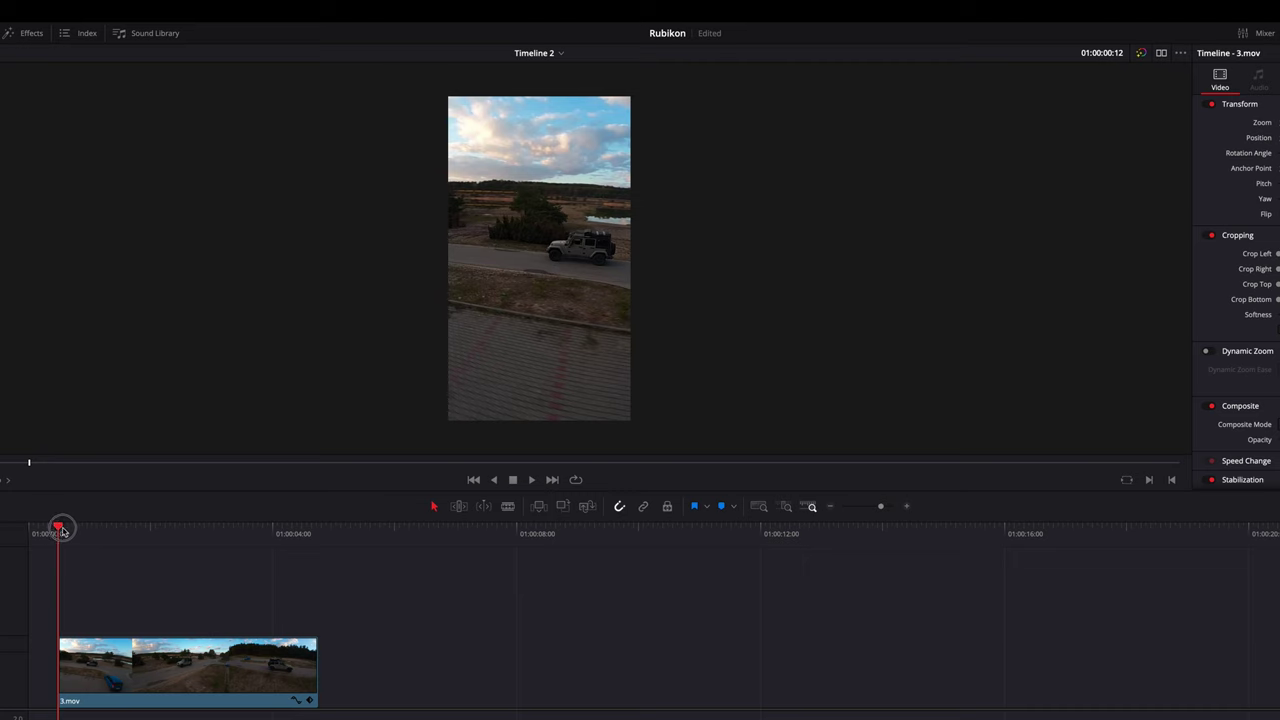
{"action": "left_click_drag", "start_coordinate": [60, 530], "coordinate": [85, 537]}
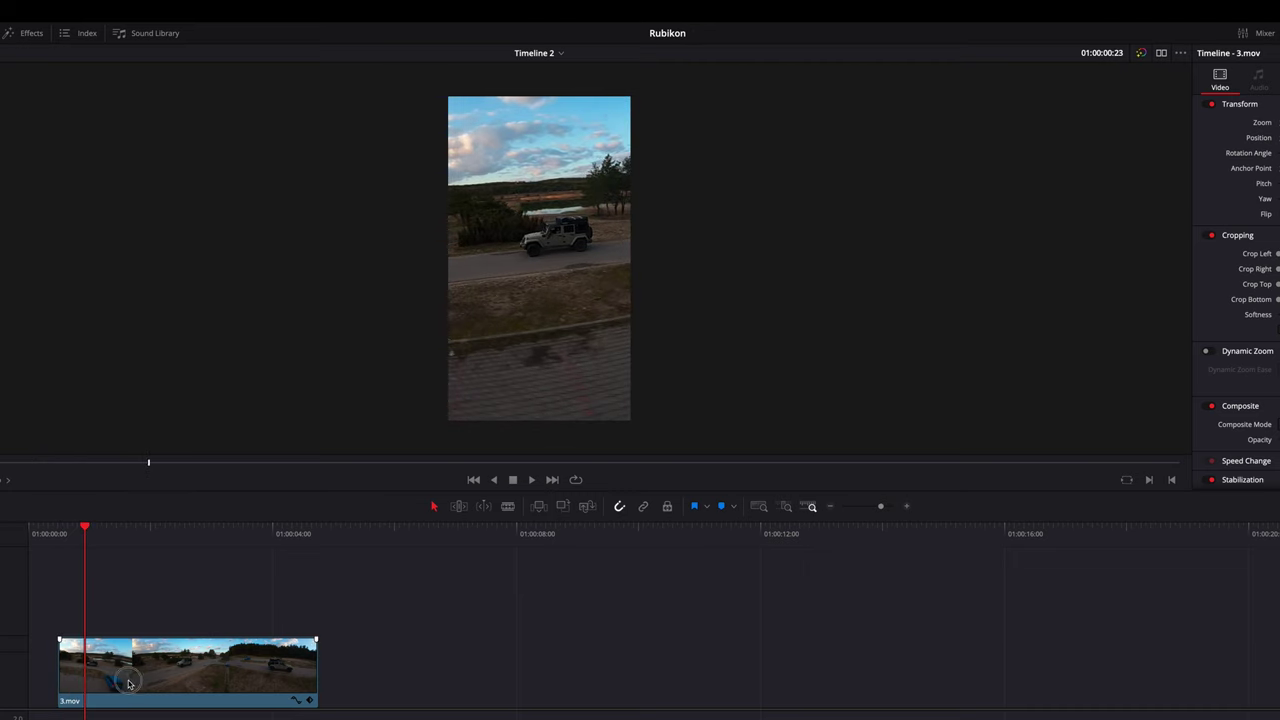
{"action": "mouse_move", "coordinate": [85, 528]}
{"action": "left_mouse_down"}
{"action": "mouse_move", "coordinate": [264, 563]}
{"action": "mouse_move", "coordinate": [275, 627]}
{"action": "left_mouse_up"}
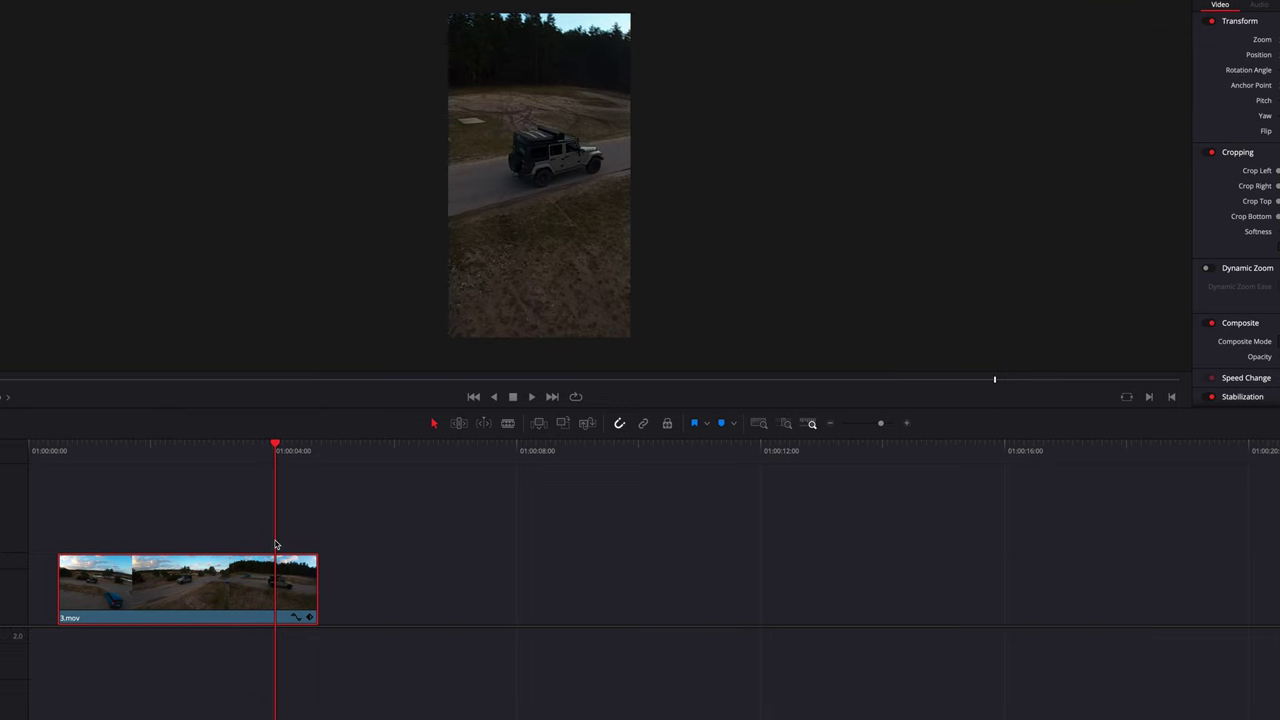
Step: Change 3.mov to 50% speed with the retime controls and play it back to review
{"action": "key", "text": "ctrl+r"}
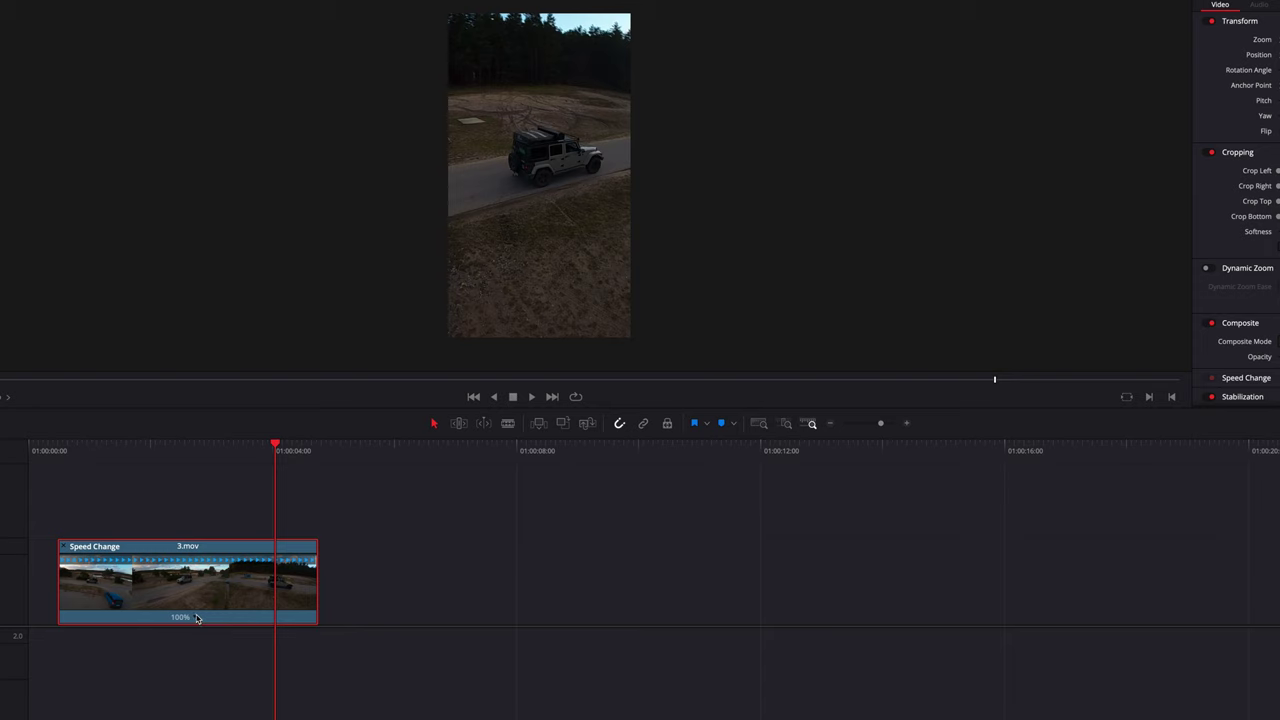
{"action": "left_click", "coordinate": [195, 619]}
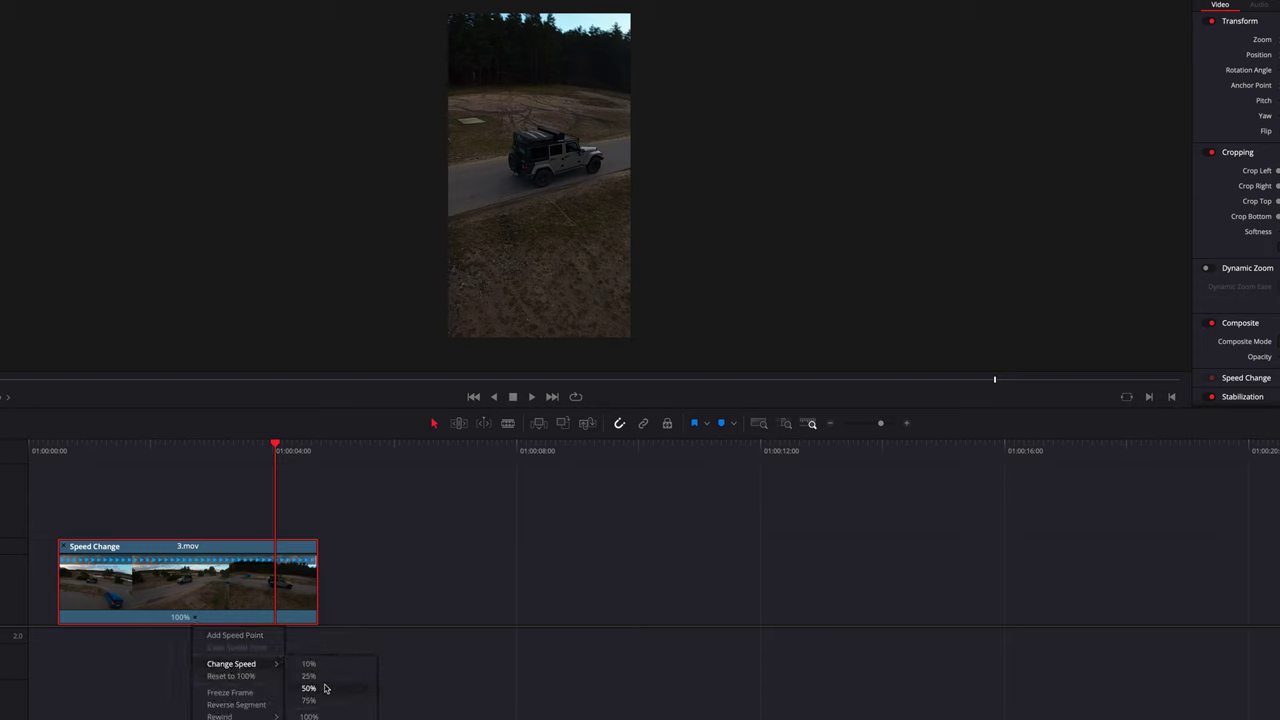
{"action": "left_click", "coordinate": [324, 688]}
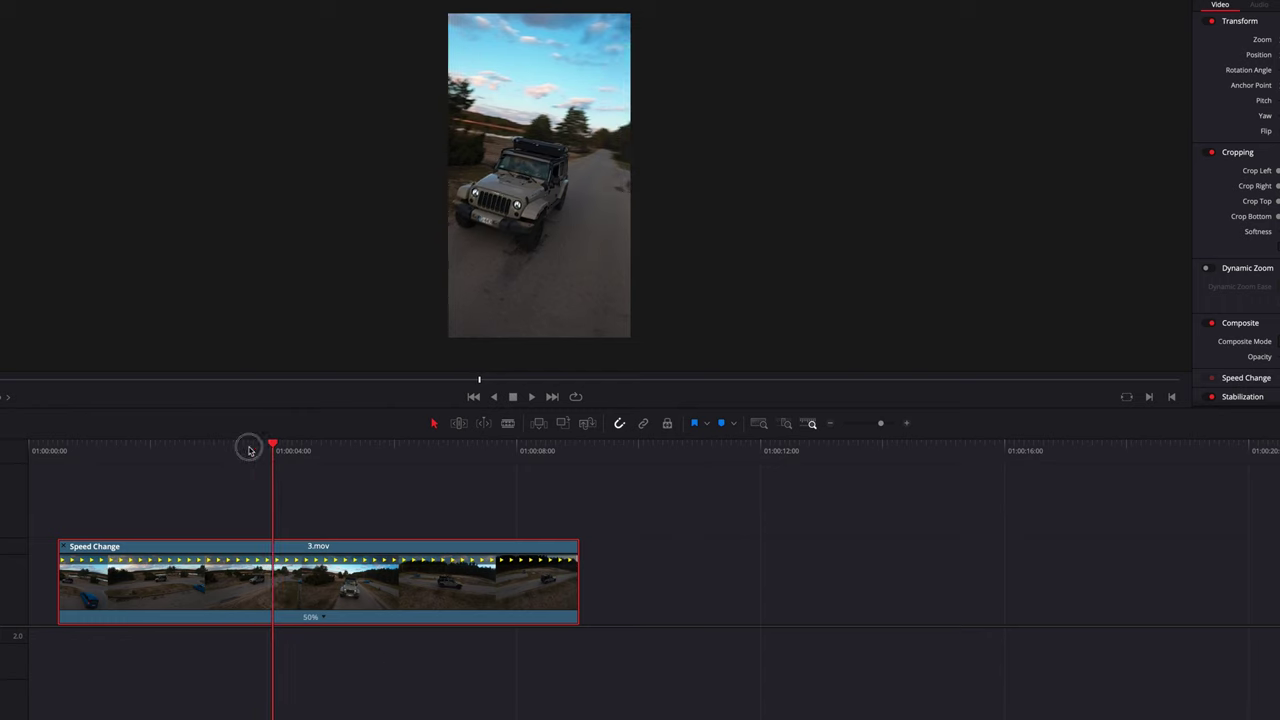
{"action": "left_click_drag", "start_coordinate": [280, 437], "coordinate": [57, 445]}
{"action": "key", "text": "space"}
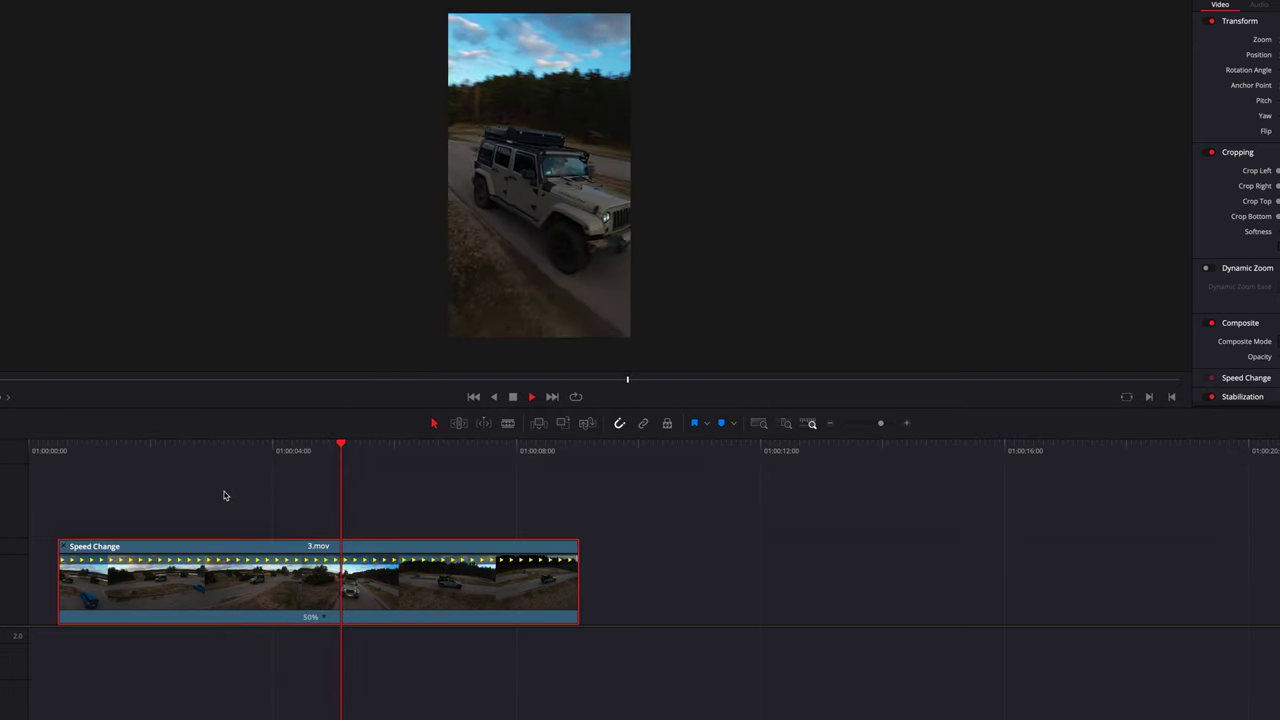
{"action": "left_click", "coordinate": [158, 478]}
{"action": "mouse_move", "coordinate": [158, 478]}
{"action": "left_mouse_down"}
{"action": "mouse_move", "coordinate": [301, 498]}
{"action": "mouse_move", "coordinate": [143, 486]}
{"action": "left_mouse_up"}
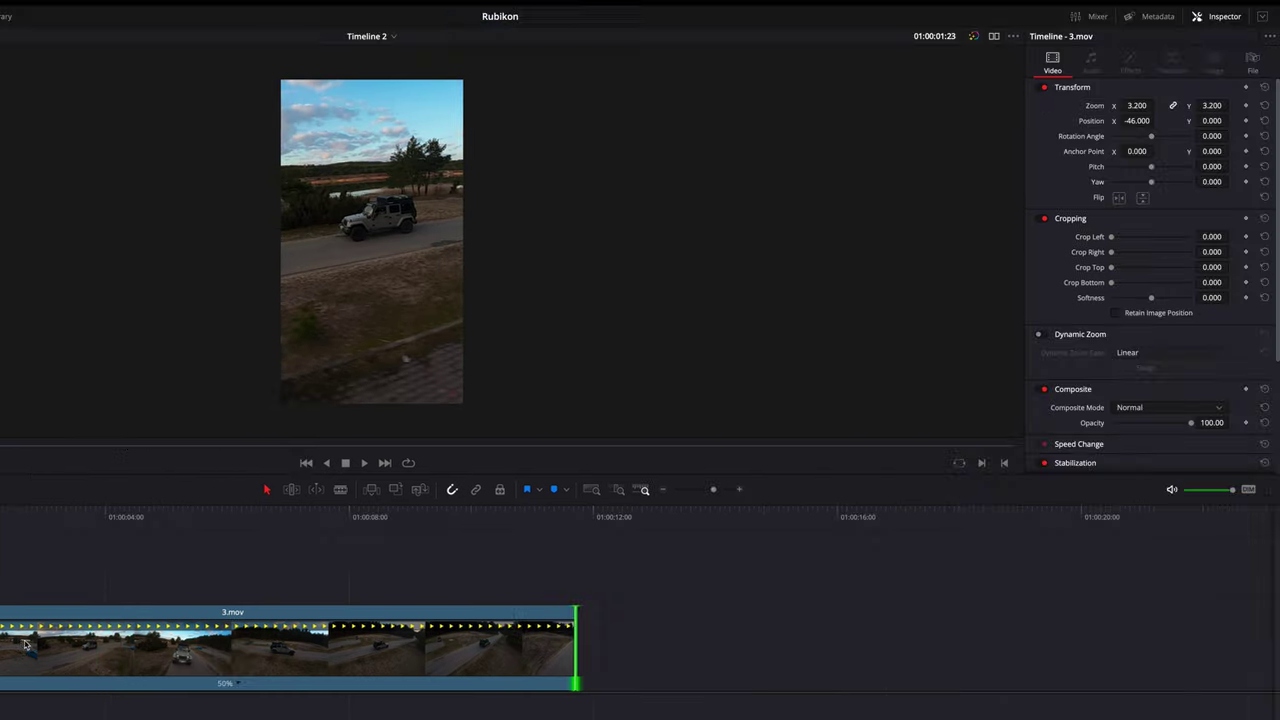
Step: Lower 3.mov's zoom to 2.800 and move it down to Position Y -352
{"action": "left_click", "coordinate": [26, 645]}
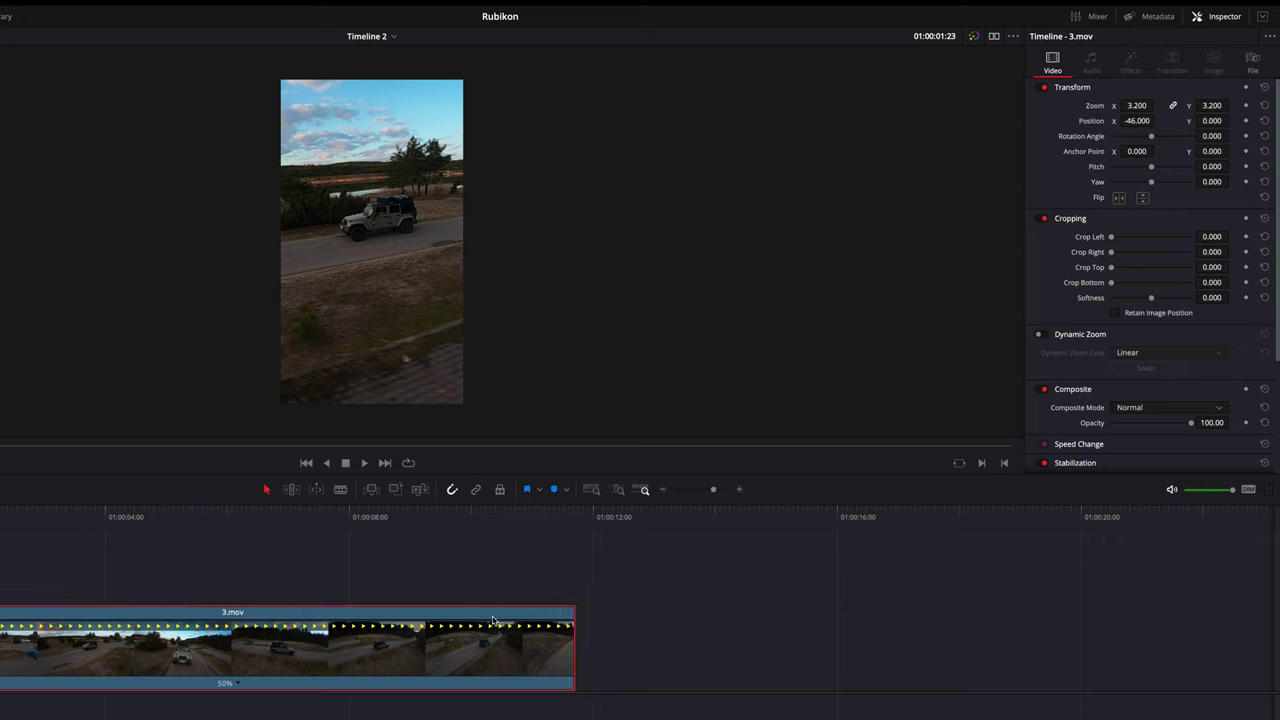
{"action": "key", "text": "ctrl+r"}
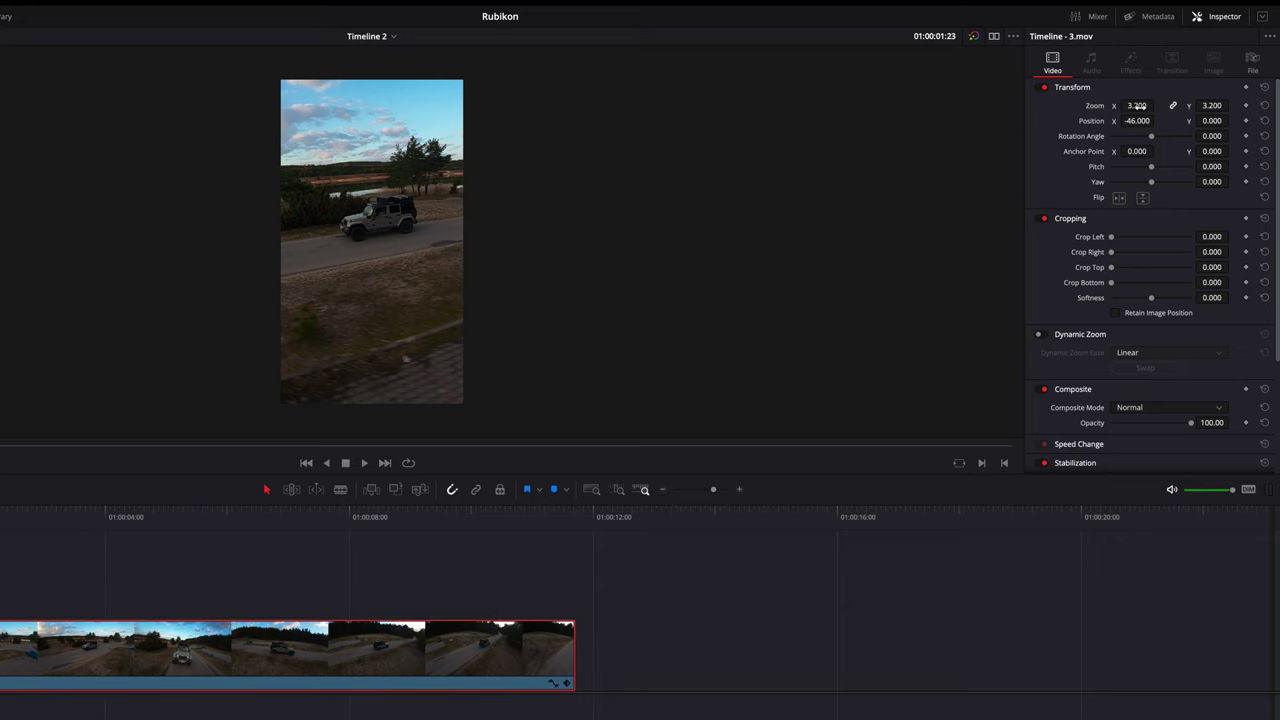
{"action": "left_click_drag", "start_coordinate": [1137, 105], "coordinate": [1114, 105]}
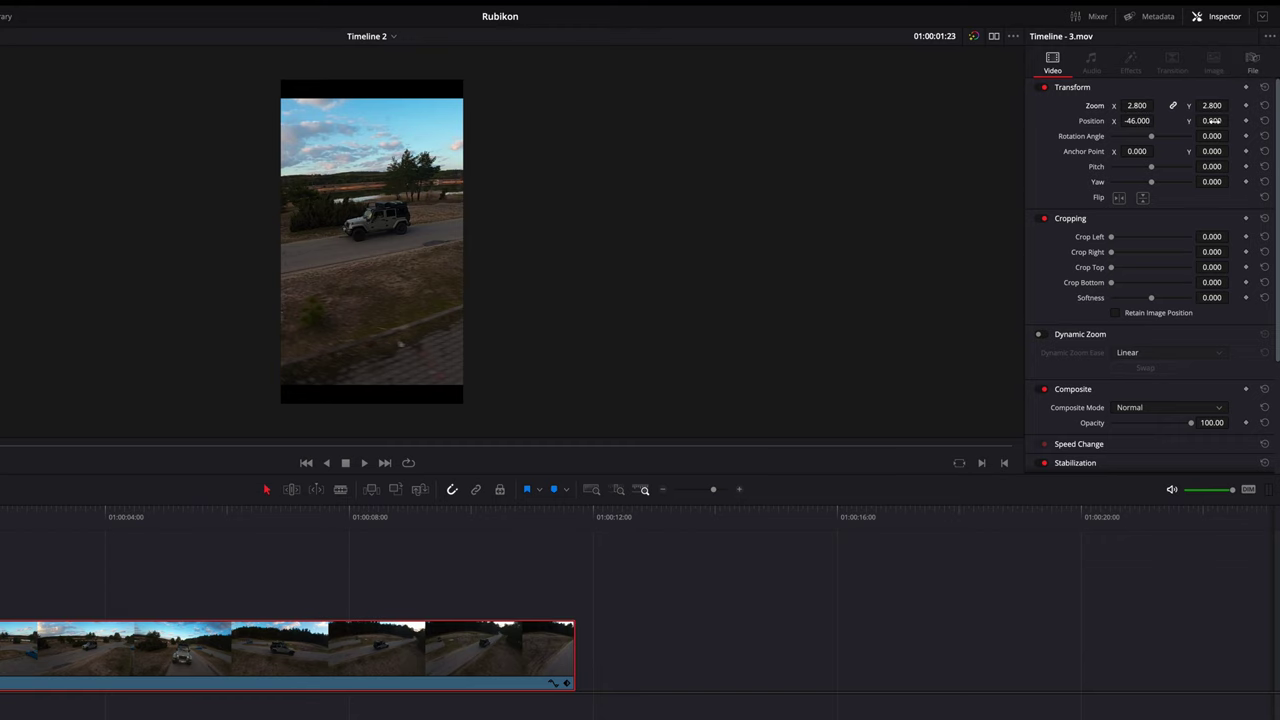
{"action": "left_click_drag", "start_coordinate": [1202, 120], "coordinate": [1040, 163]}
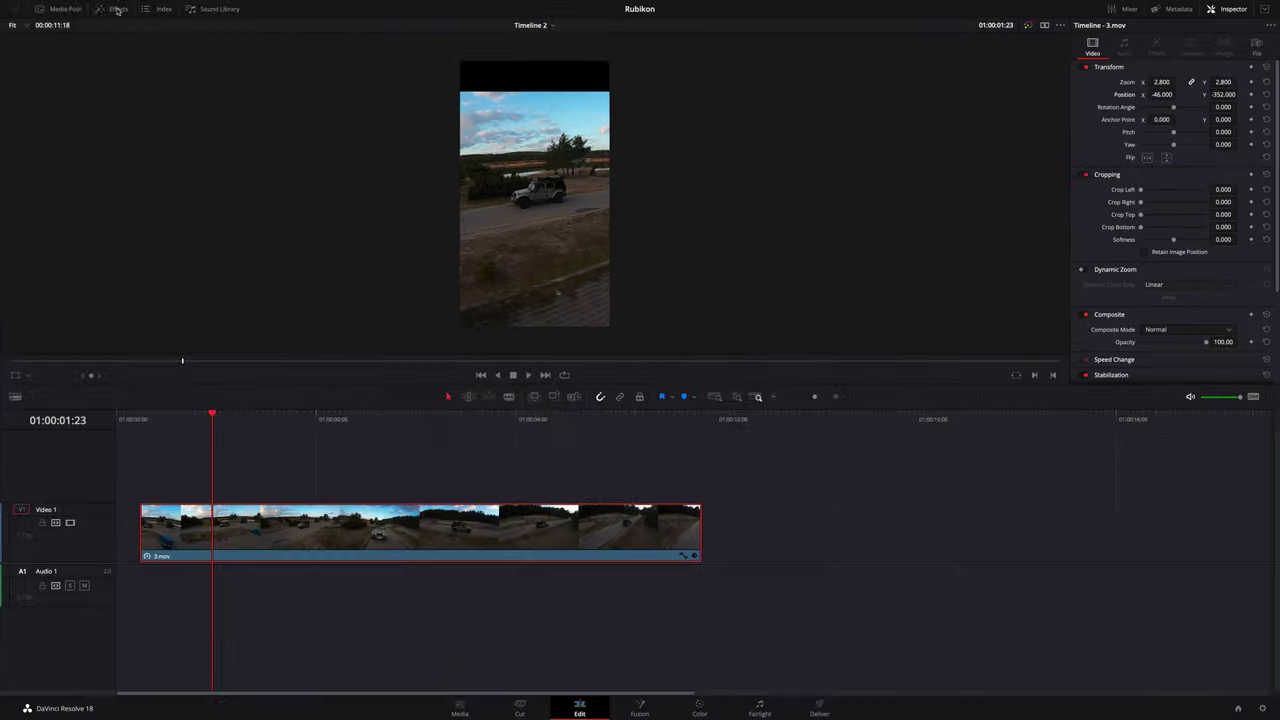
Step: Add a Text title on V2 and extend it to end with the video clip
{"action": "left_click", "coordinate": [117, 10]}
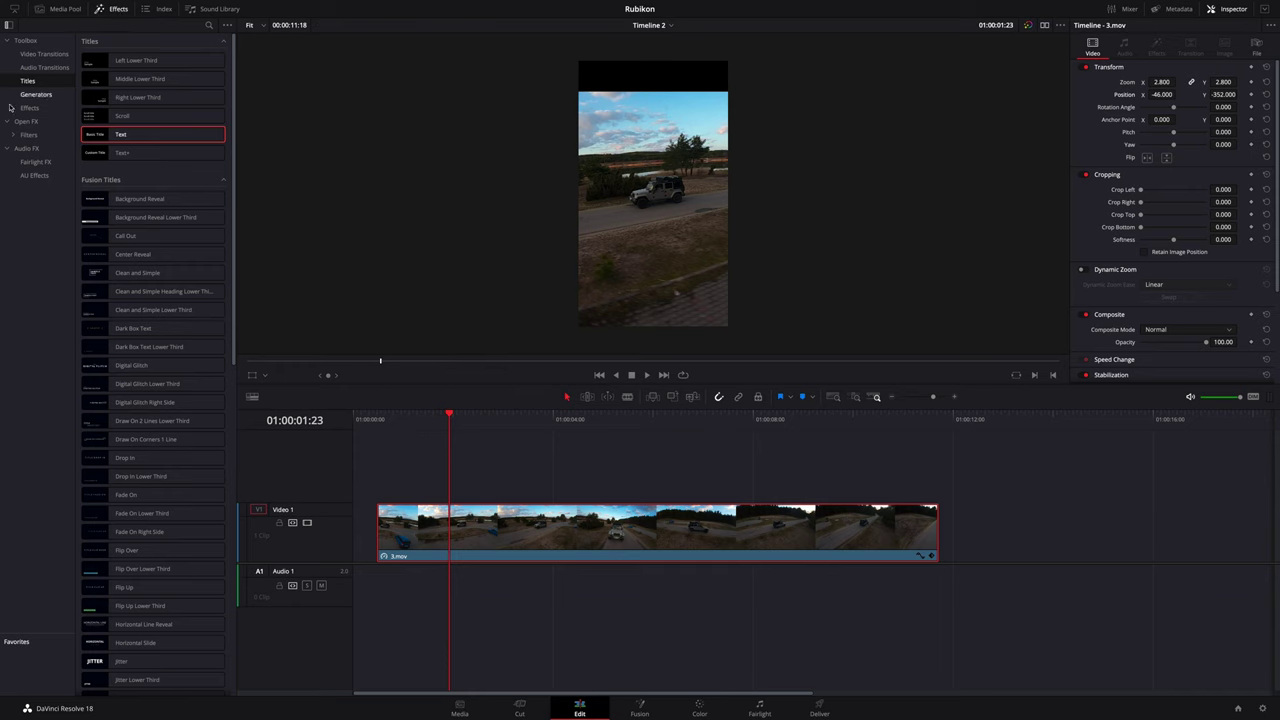
{"action": "left_click_drag", "start_coordinate": [97, 145], "coordinate": [380, 477]}
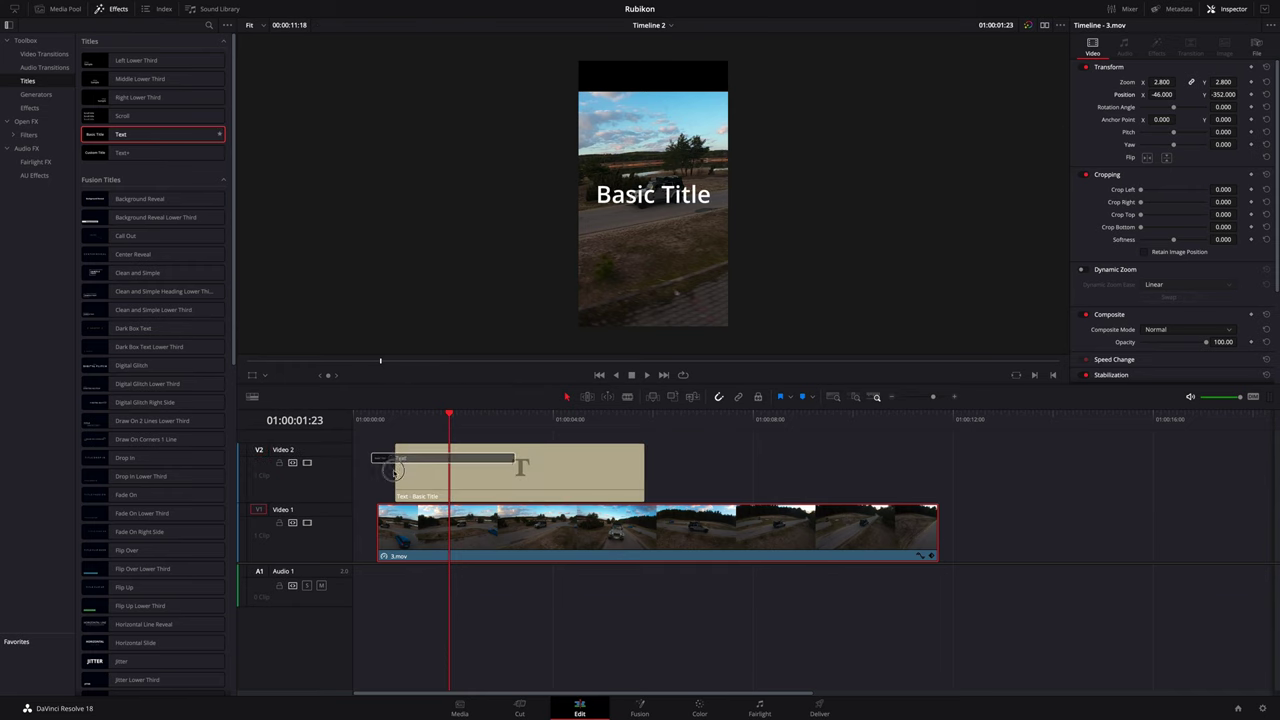
{"action": "left_click", "coordinate": [465, 488]}
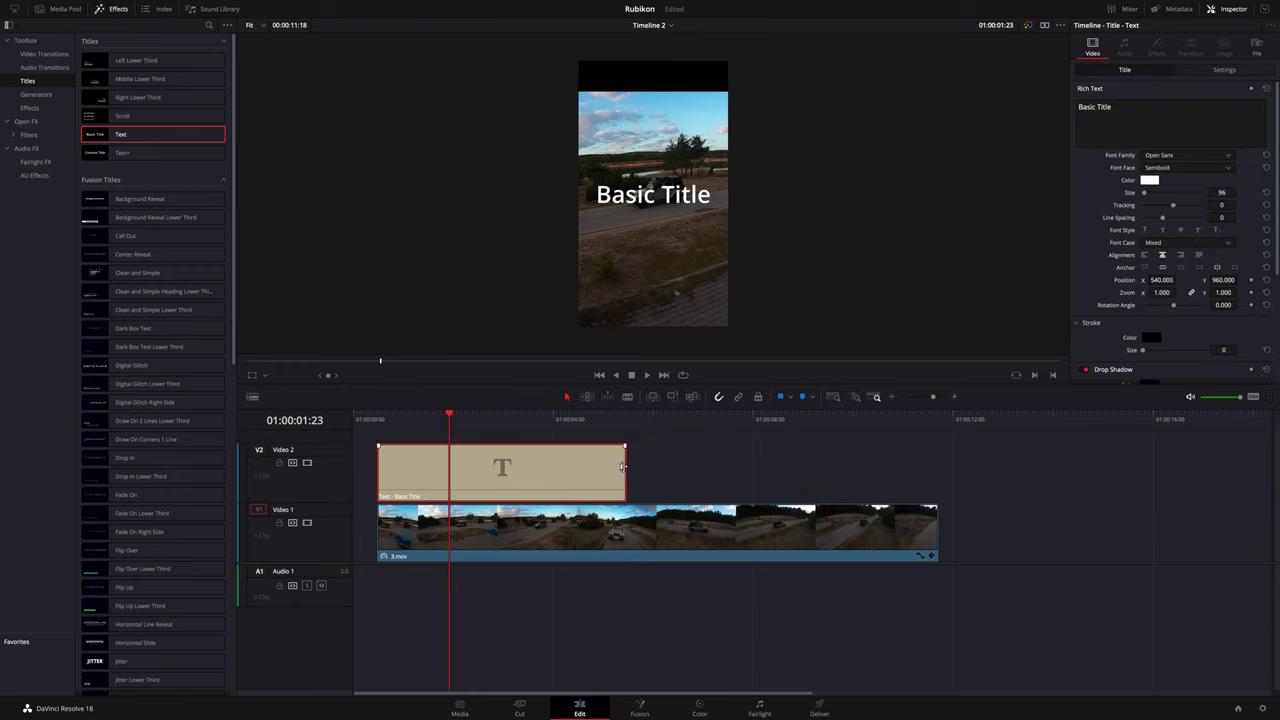
{"action": "left_click_drag", "start_coordinate": [622, 466], "coordinate": [940, 471]}
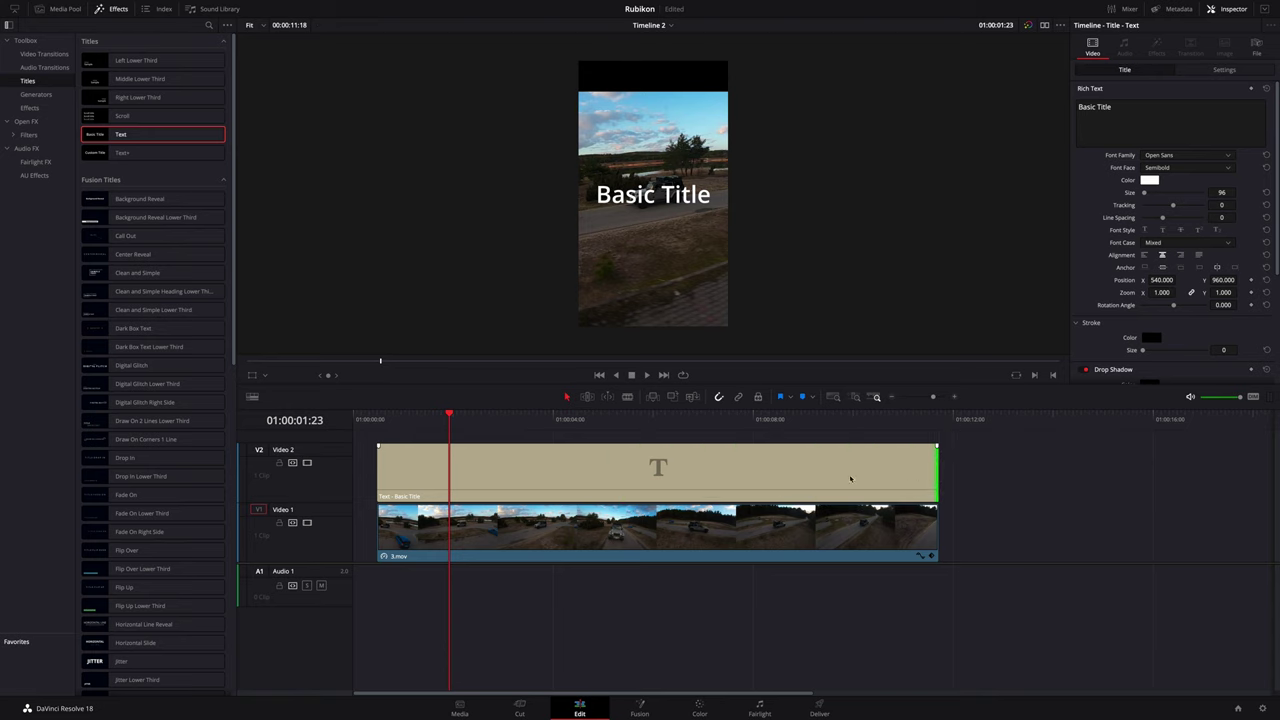
{"action": "left_click", "coordinate": [850, 472]}
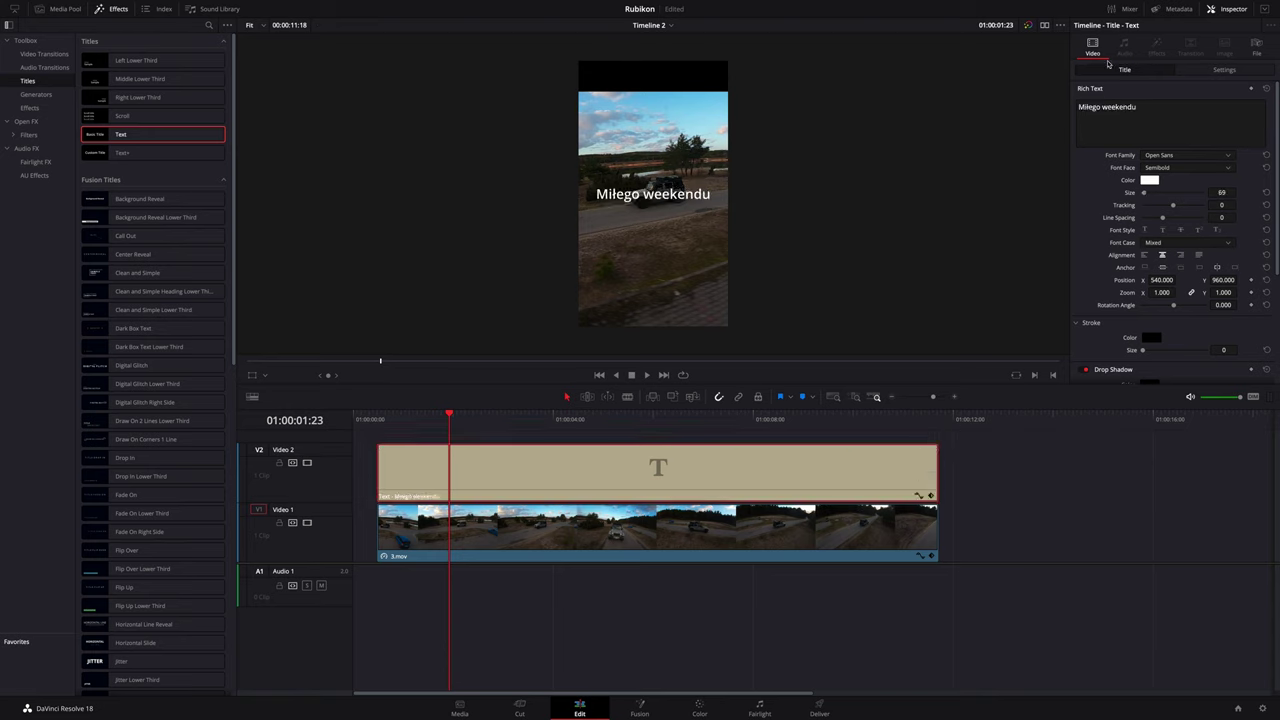
Step: Raise the 'Miłego weekendu' title to the top of the frame and play back the edit
{"action": "left_click", "coordinate": [1213, 70]}
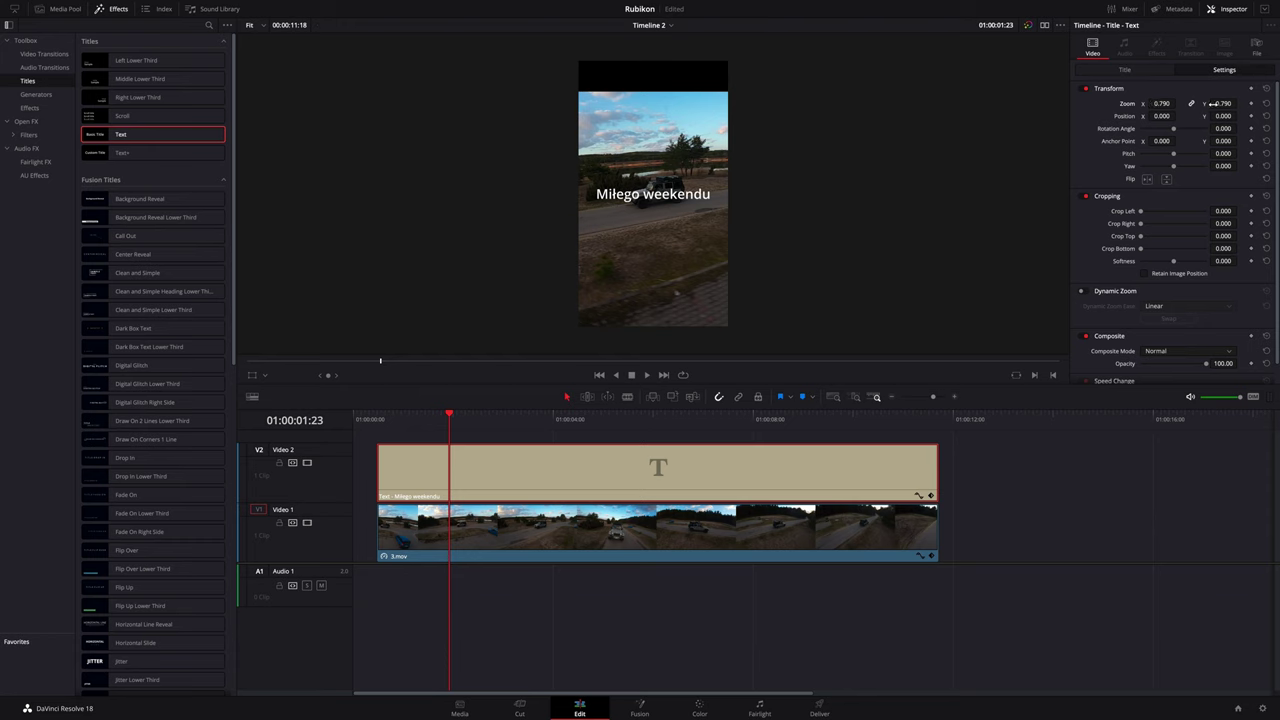
{"action": "mouse_move", "coordinate": [1222, 115]}
{"action": "left_mouse_down"}
{"action": "mouse_move", "coordinate": [948, 270]}
{"action": "mouse_move", "coordinate": [1016, 264]}
{"action": "left_mouse_up"}
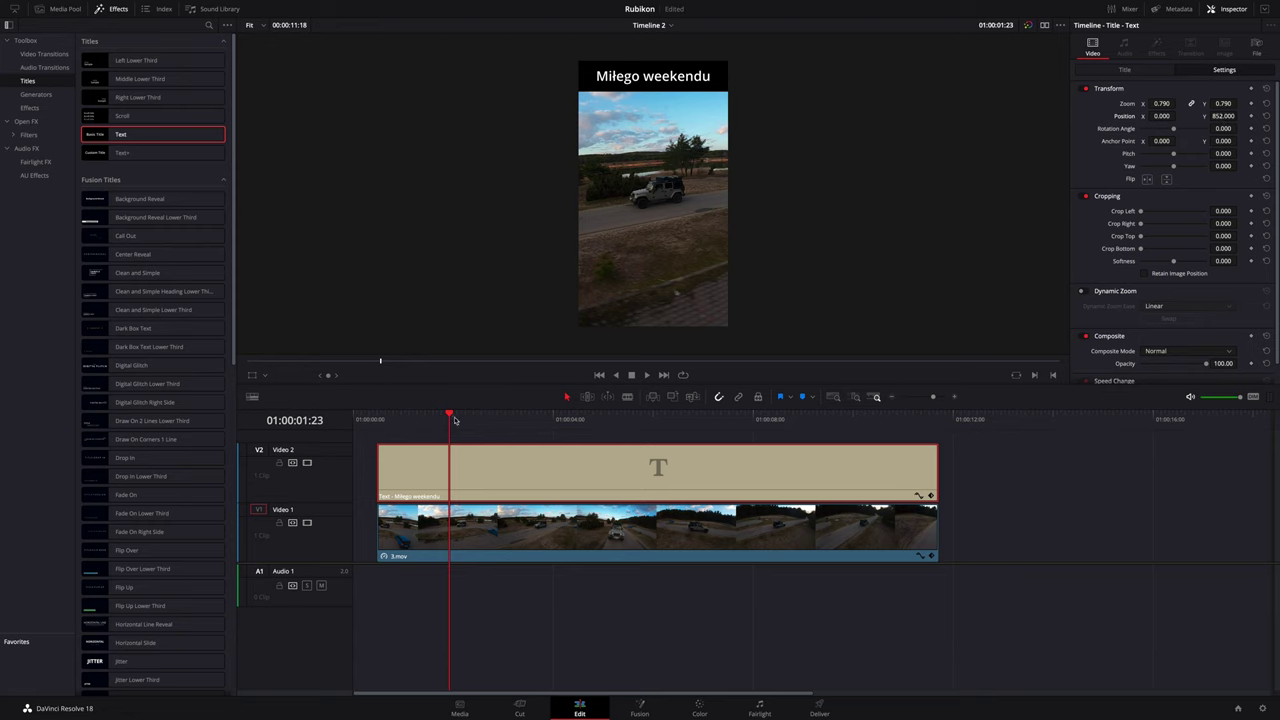
{"action": "mouse_move", "coordinate": [454, 420]}
{"action": "left_mouse_down"}
{"action": "mouse_move", "coordinate": [401, 427]}
{"action": "mouse_move", "coordinate": [502, 448]}
{"action": "left_mouse_up"}
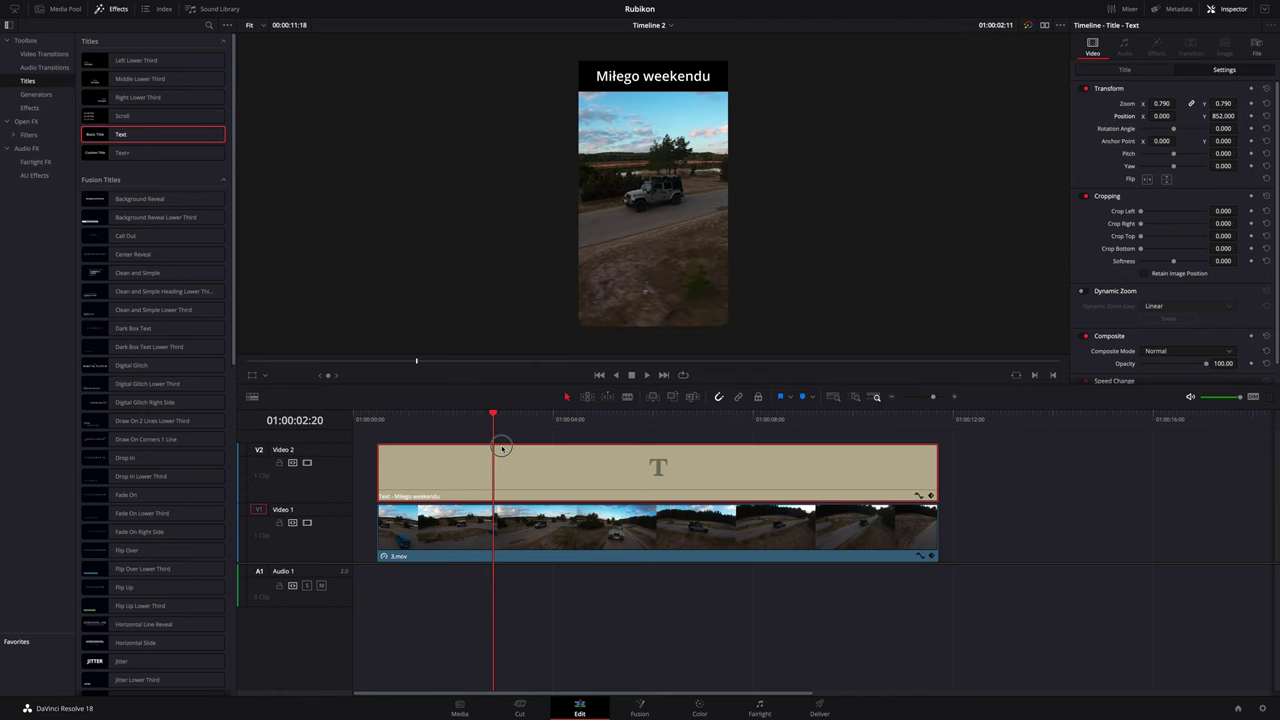
{"action": "mouse_move", "coordinate": [502, 448]}
{"action": "left_mouse_down"}
{"action": "mouse_move", "coordinate": [553, 448]}
{"action": "mouse_move", "coordinate": [511, 448]}
{"action": "left_mouse_up"}
{"action": "key", "text": "space"}
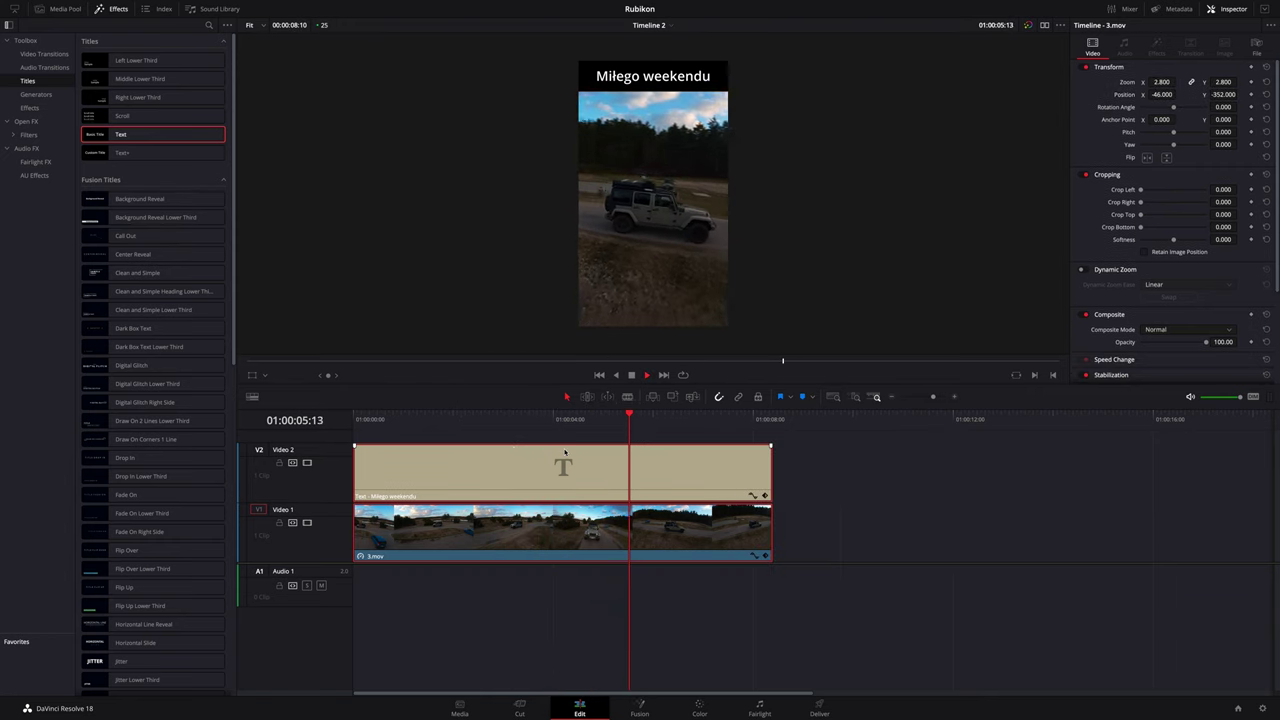
Step: Place ES_Wondrous Things - Mherm.mp3 on Audio 1 from the timeline start and scrub through
{"action": "key", "text": "space"}
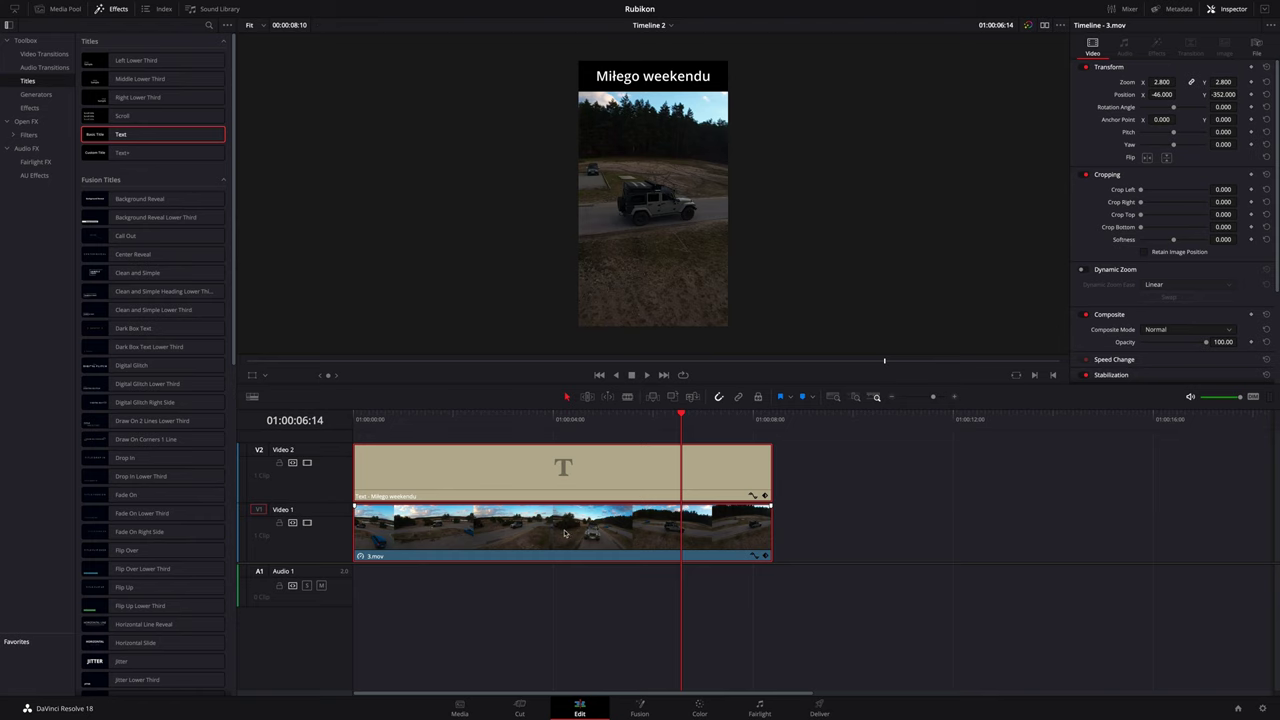
{"action": "left_click_drag", "start_coordinate": [683, 414], "coordinate": [351, 421]}
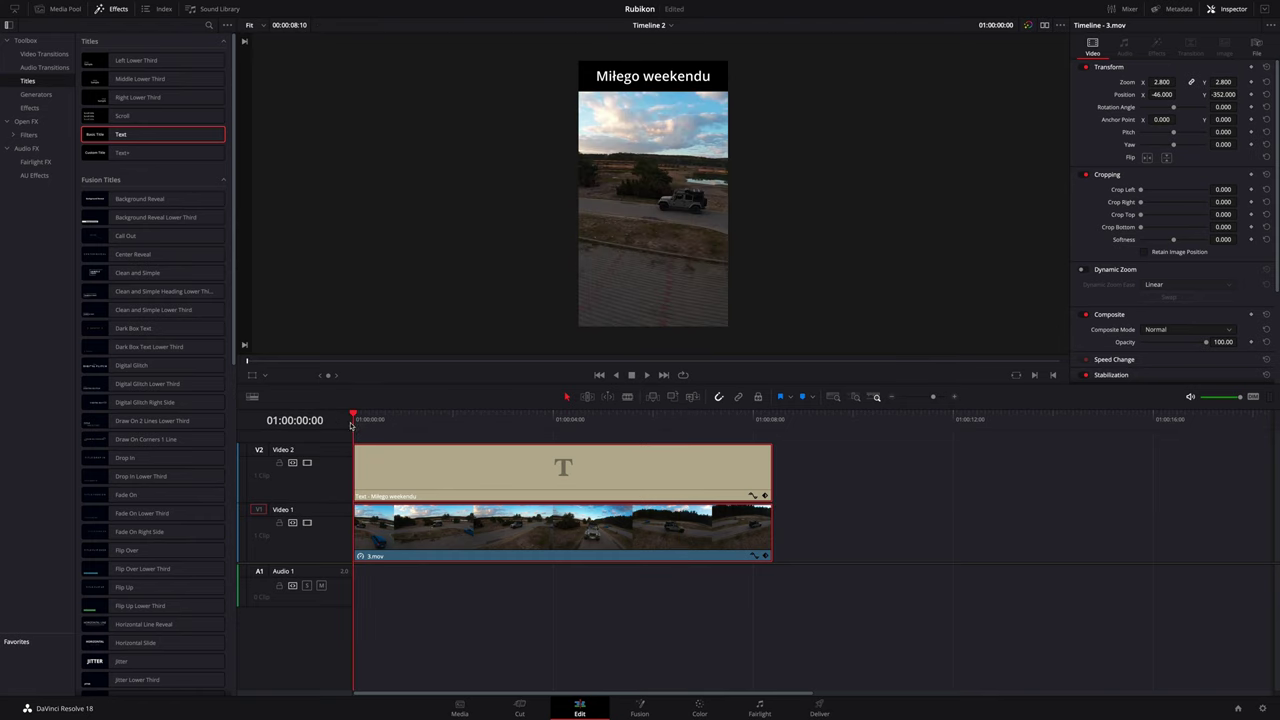
{"action": "left_click", "coordinate": [112, 9]}
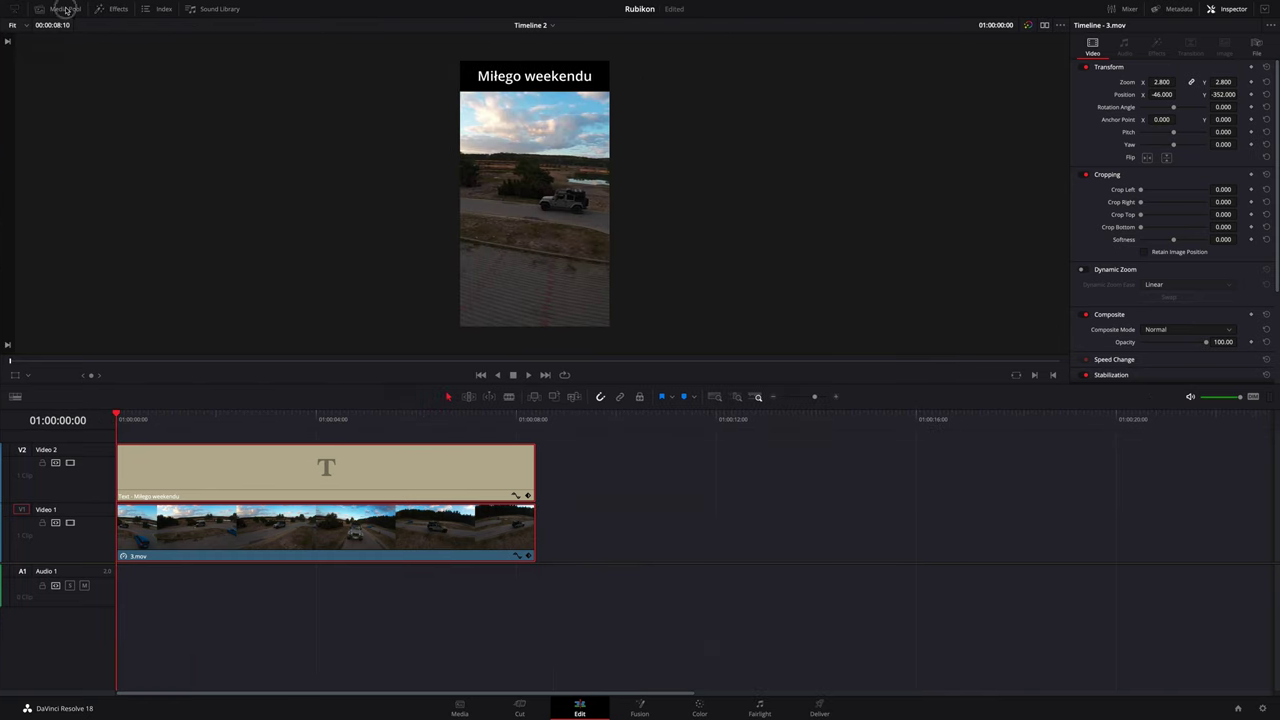
{"action": "left_click", "coordinate": [66, 9]}
{"action": "left_click", "coordinate": [196, 53]}
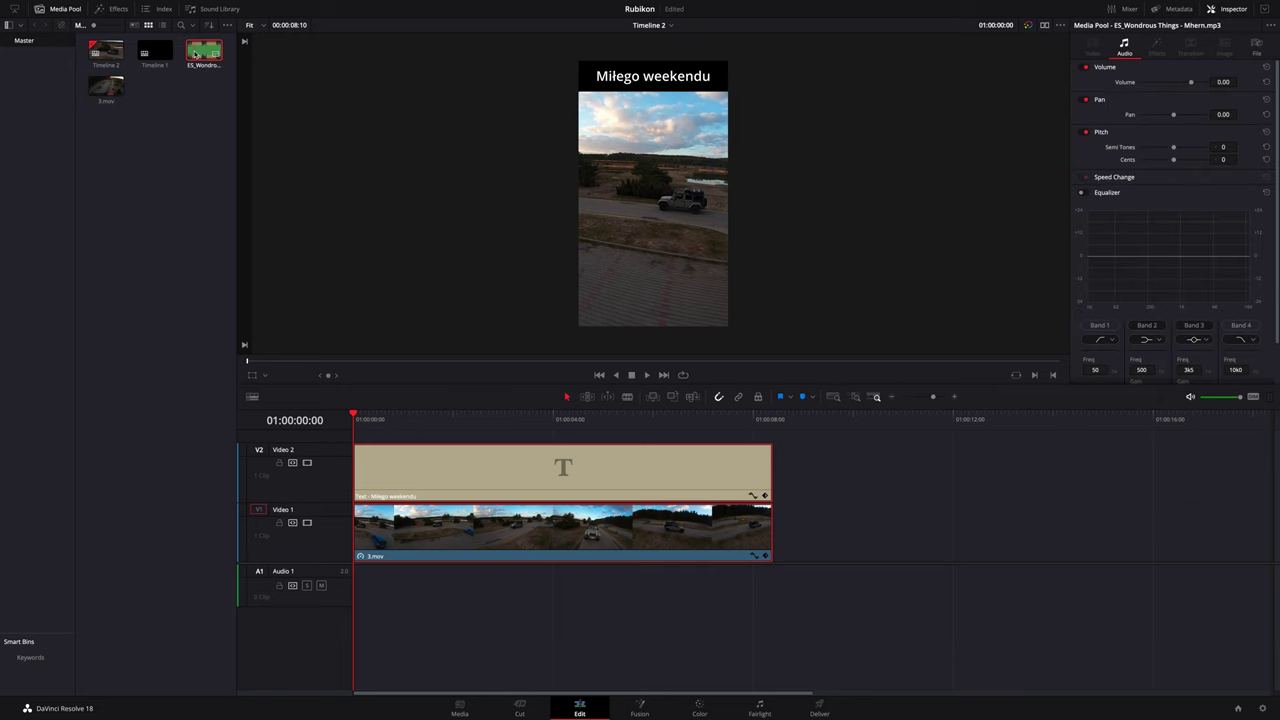
{"action": "left_click_drag", "start_coordinate": [199, 56], "coordinate": [343, 600]}
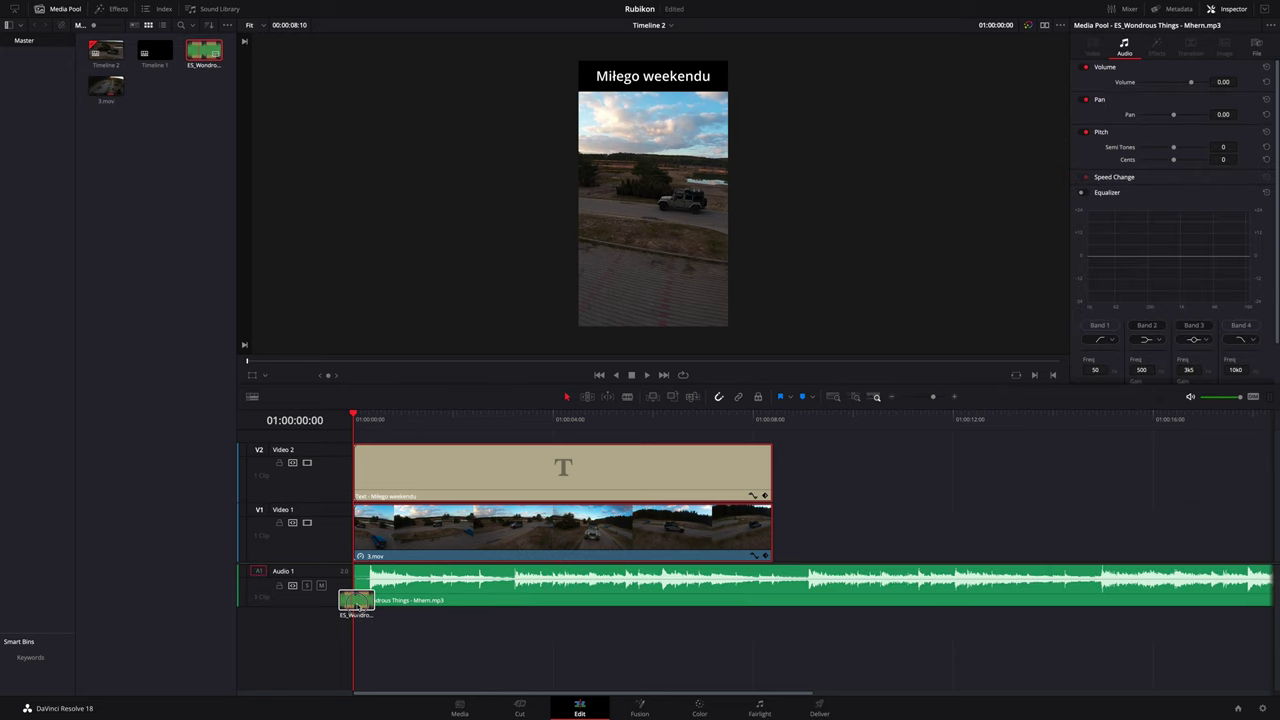
{"action": "mouse_move", "coordinate": [354, 413]}
{"action": "left_mouse_down"}
{"action": "mouse_move", "coordinate": [1109, 499]}
{"action": "mouse_move", "coordinate": [795, 500]}
{"action": "left_mouse_up"}
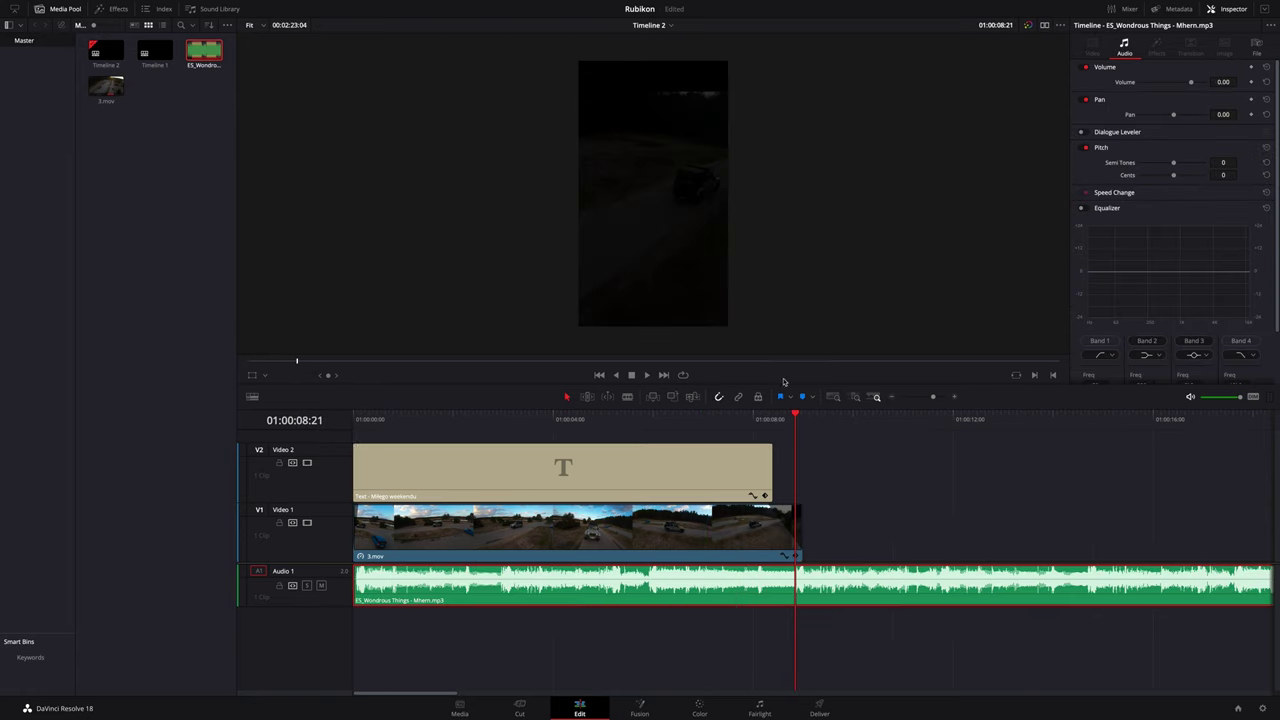
Step: Trim the music clip's start, lower its volume to -6.72 dB, and play from the beginning
{"action": "key", "text": "Home"}
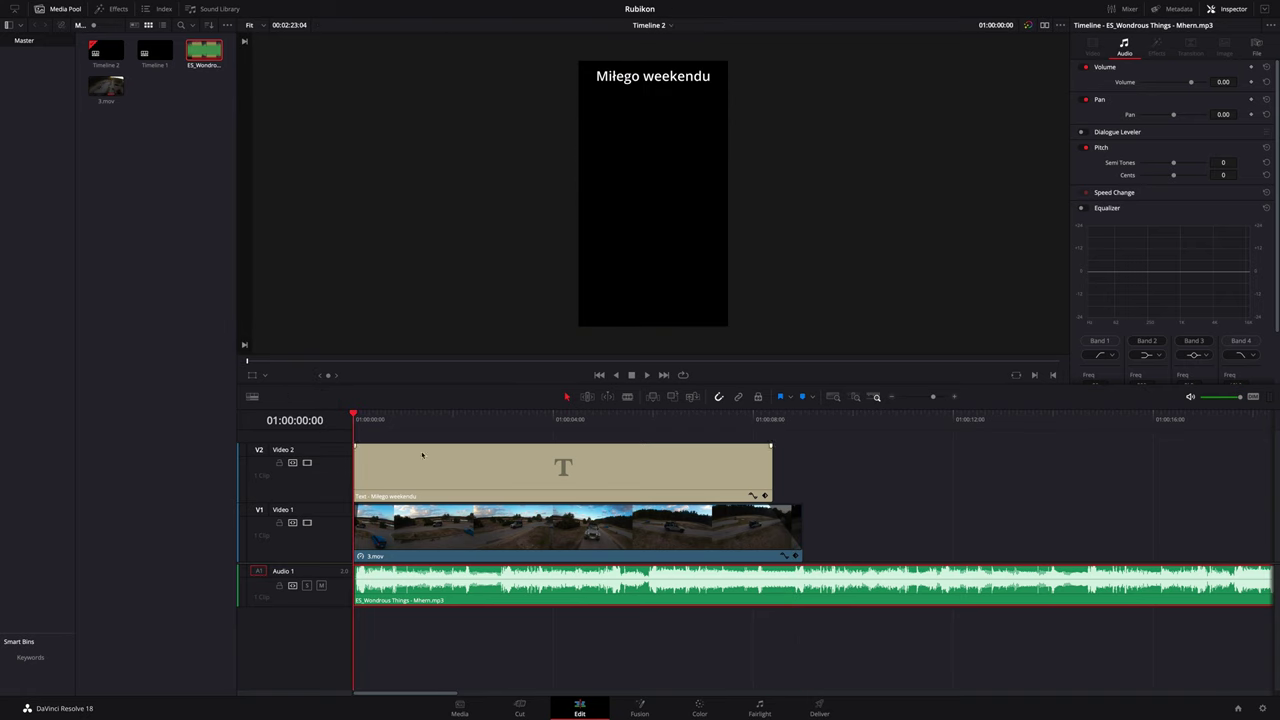
{"action": "left_click_drag", "start_coordinate": [355, 576], "coordinate": [361, 578]}
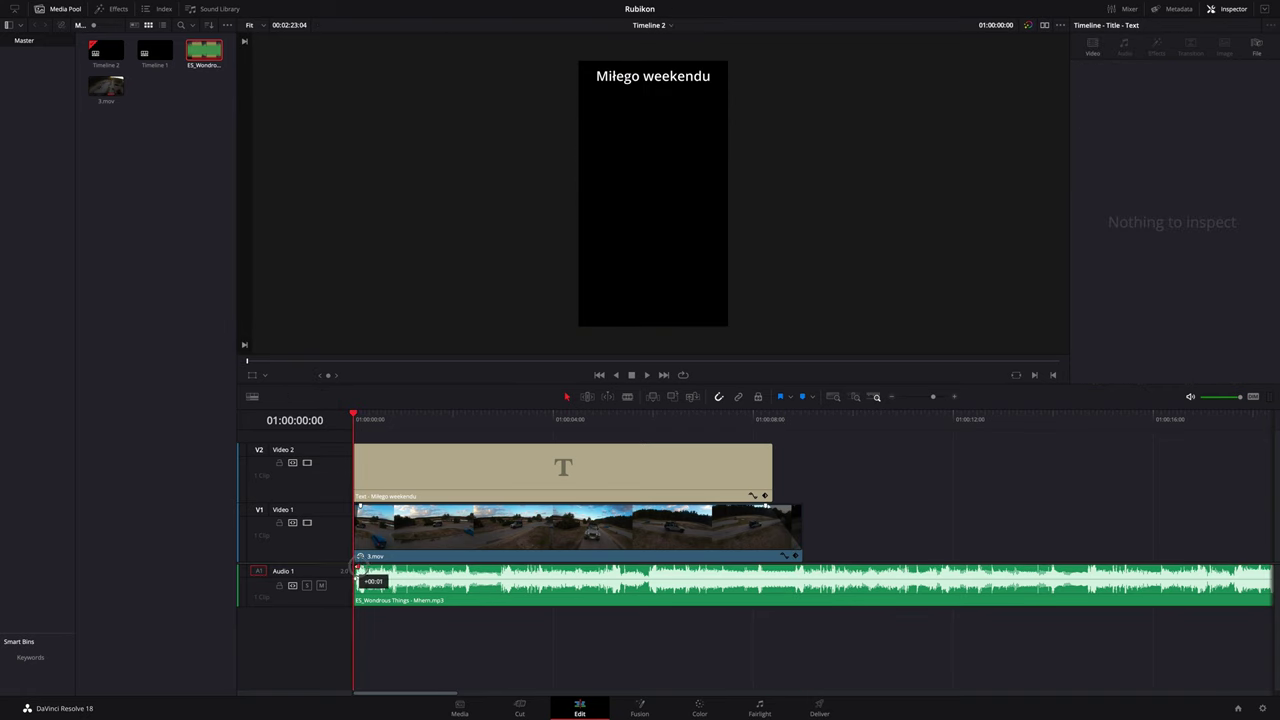
{"action": "left_click", "coordinate": [421, 580]}
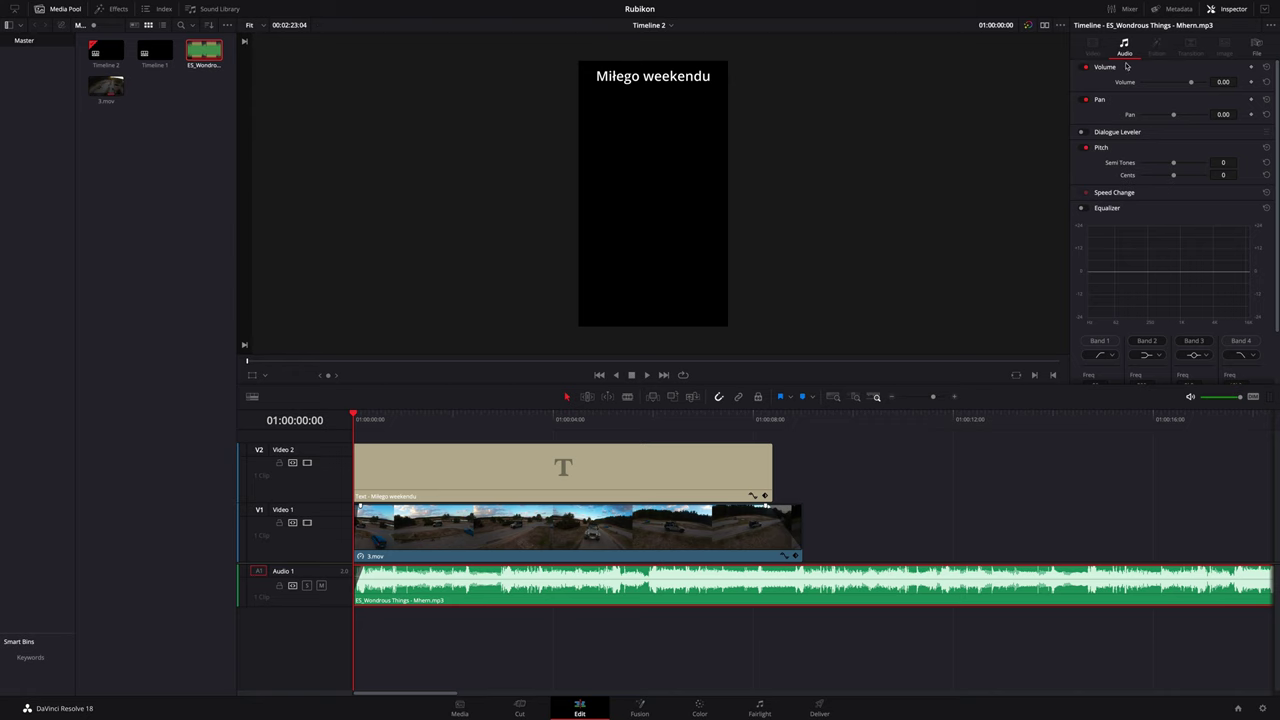
{"action": "left_click_drag", "start_coordinate": [1190, 83], "coordinate": [1188, 86]}
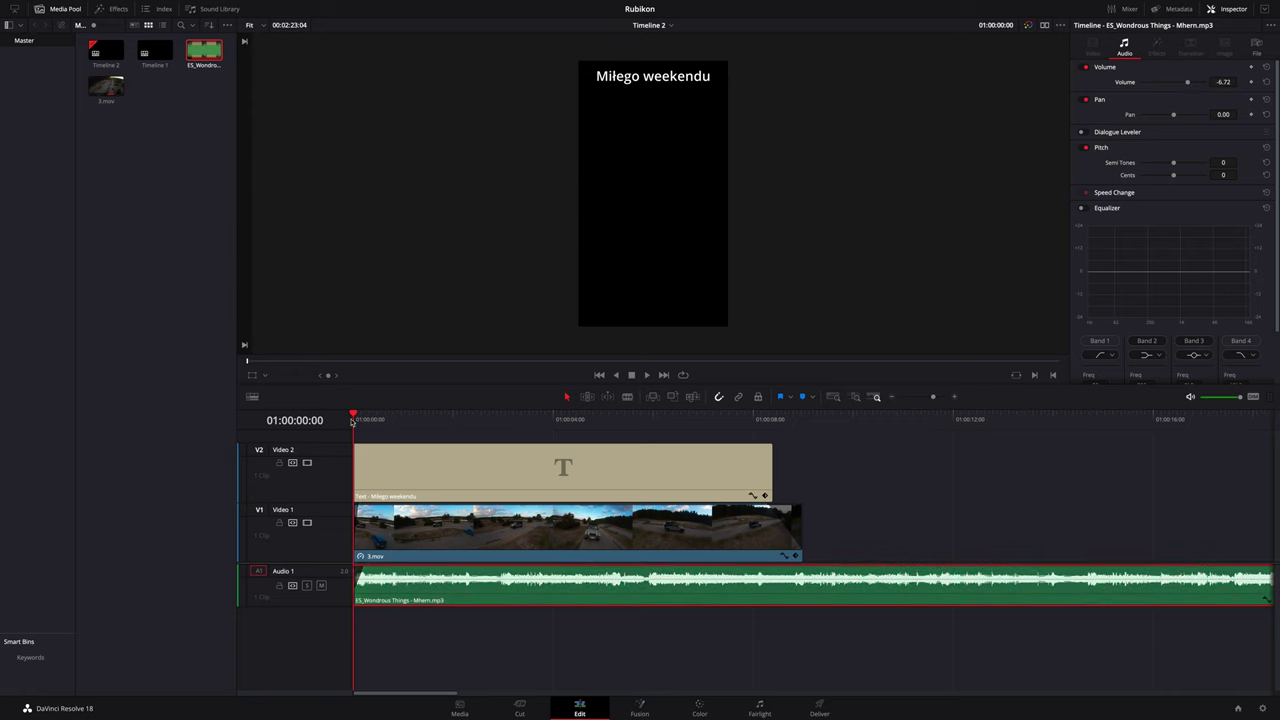
{"action": "key", "text": "space"}
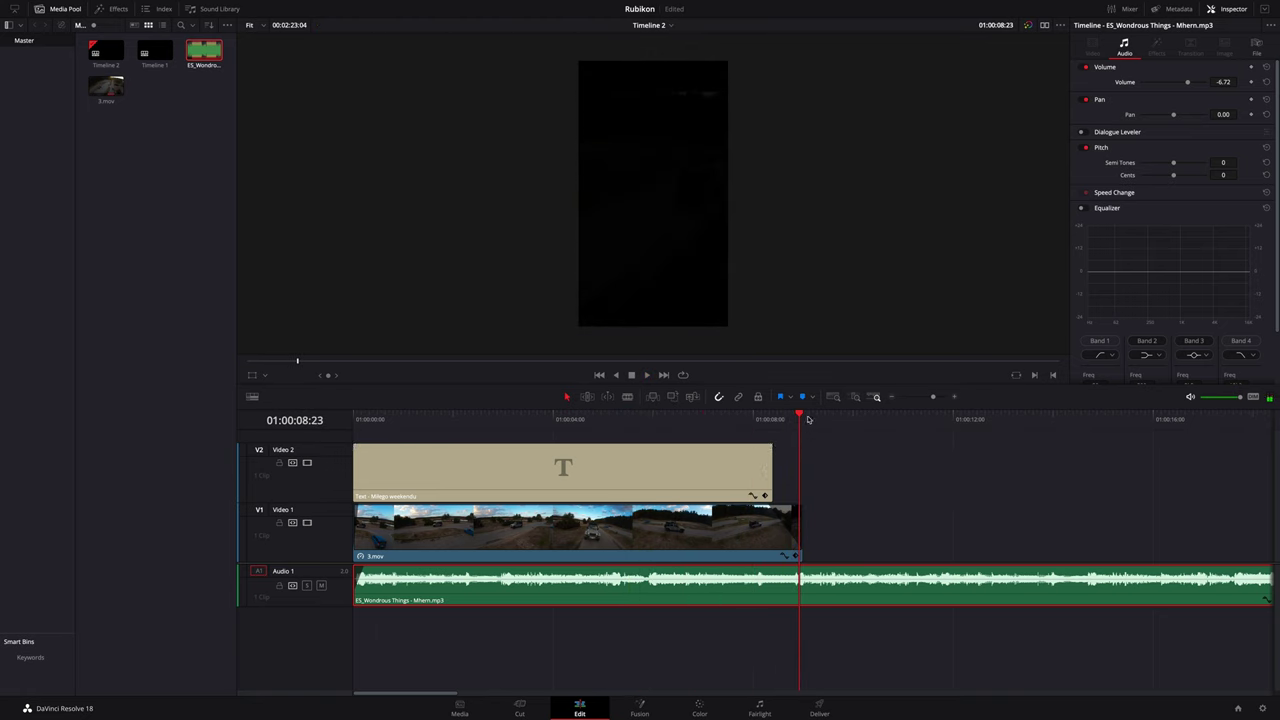
Step: Lengthen the title clip slightly so it ends at the marked playhead position
{"action": "mouse_move", "coordinate": [771, 419]}
{"action": "left_mouse_down"}
{"action": "mouse_move", "coordinate": [747, 419]}
{"action": "mouse_move", "coordinate": [747, 449]}
{"action": "mouse_move", "coordinate": [790, 470]}
{"action": "left_mouse_up"}
{"action": "left_click", "coordinate": [768, 446]}
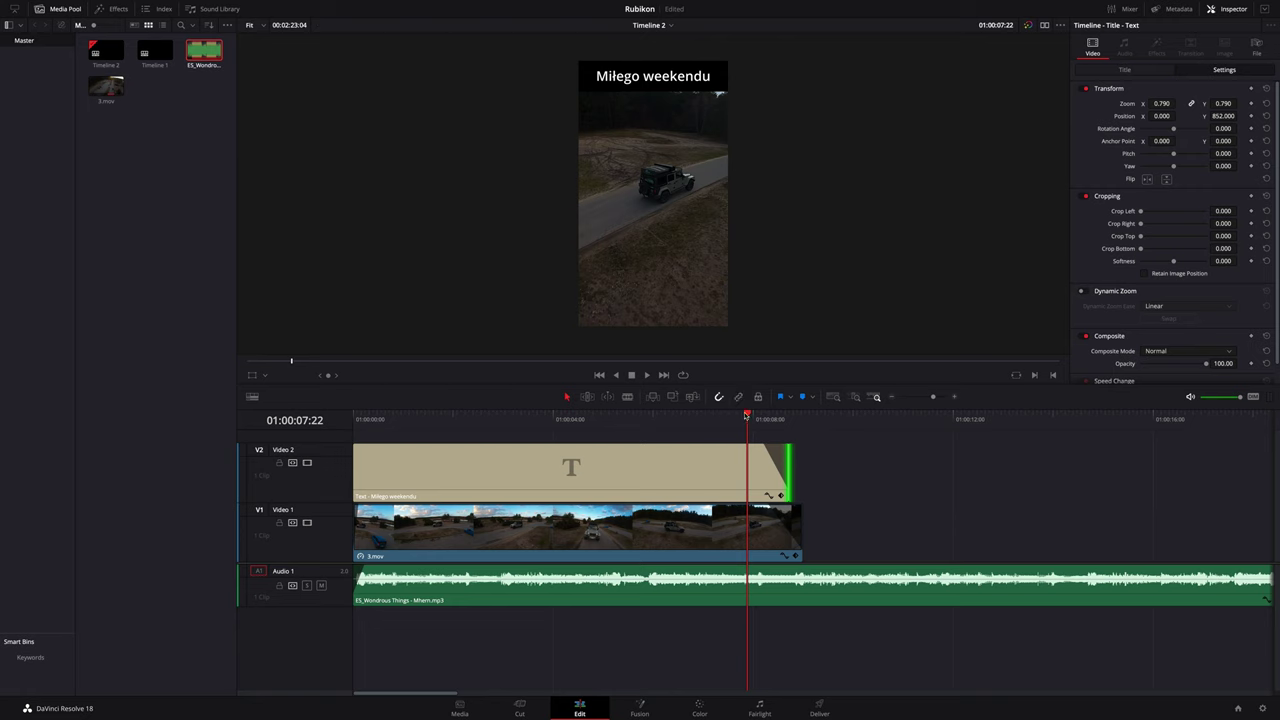
{"action": "left_click_drag", "start_coordinate": [747, 415], "coordinate": [814, 444]}
Step: Delete the music running past the video's end and play the edit from the start
{"action": "left_click", "coordinate": [819, 577]}
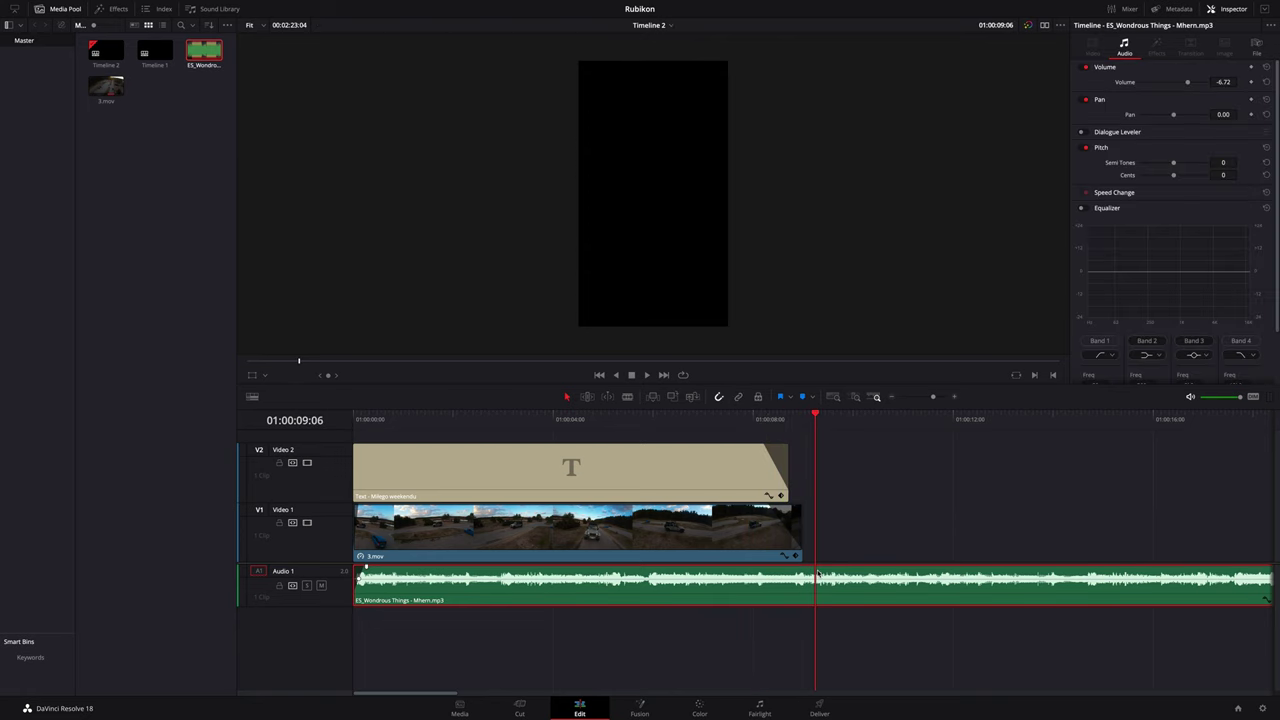
{"action": "key", "text": "Delete"}
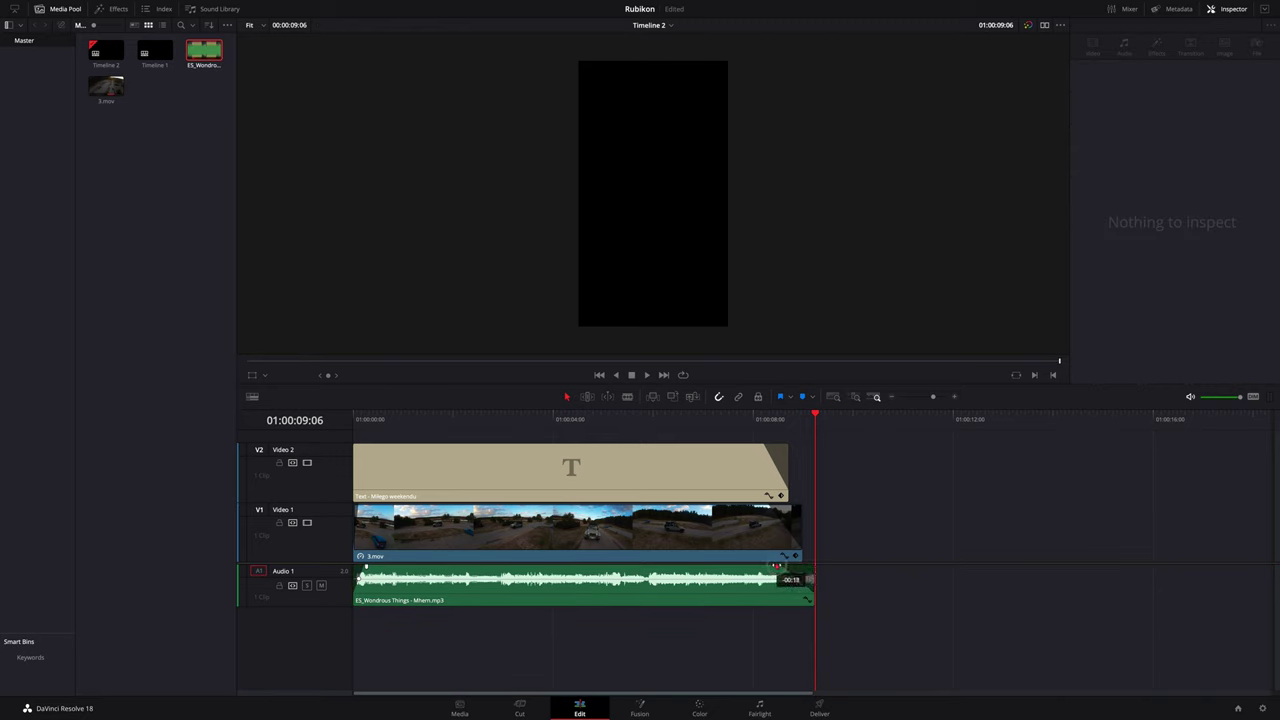
{"action": "left_click_drag", "start_coordinate": [811, 418], "coordinate": [340, 407]}
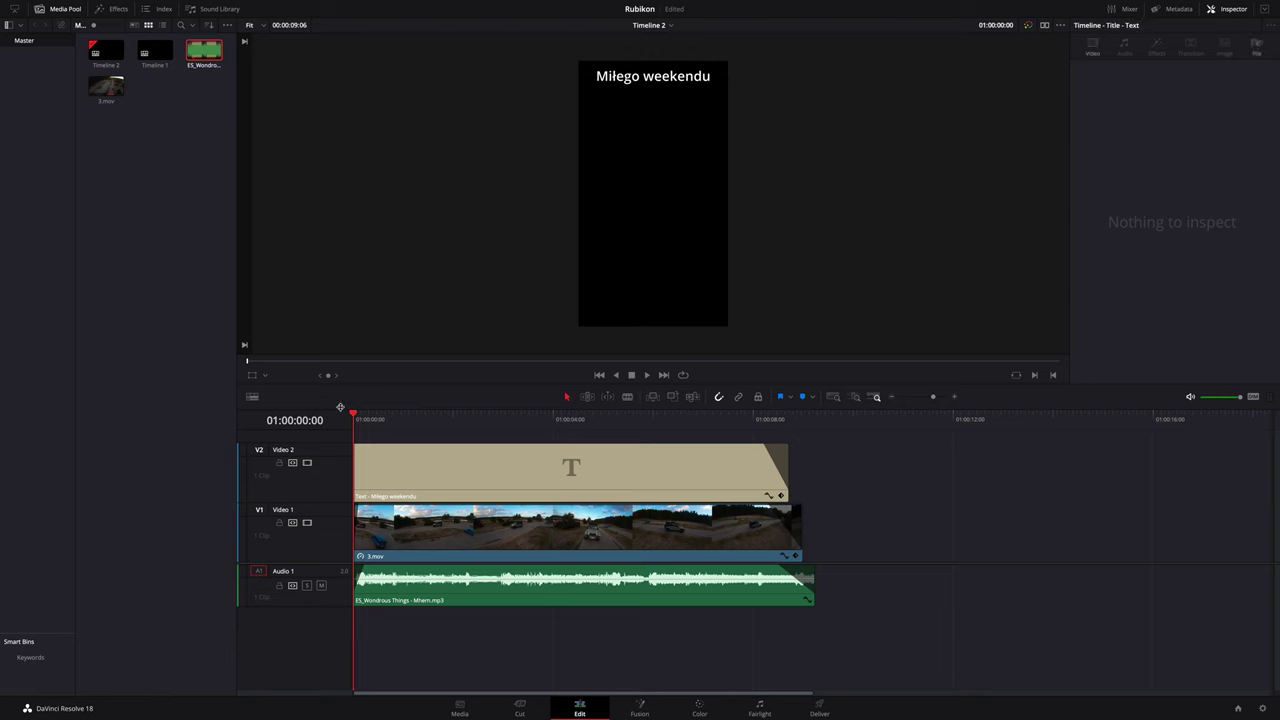
{"action": "left_click", "coordinate": [374, 457]}
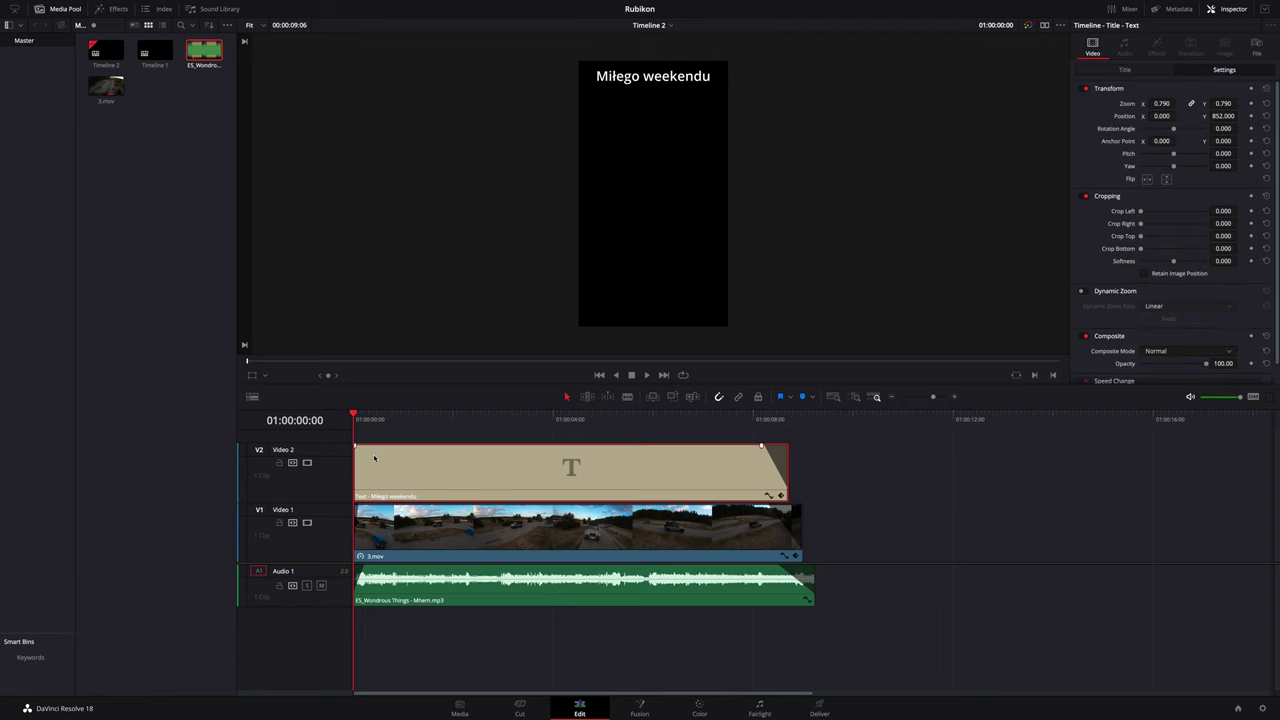
{"action": "key", "text": "space"}
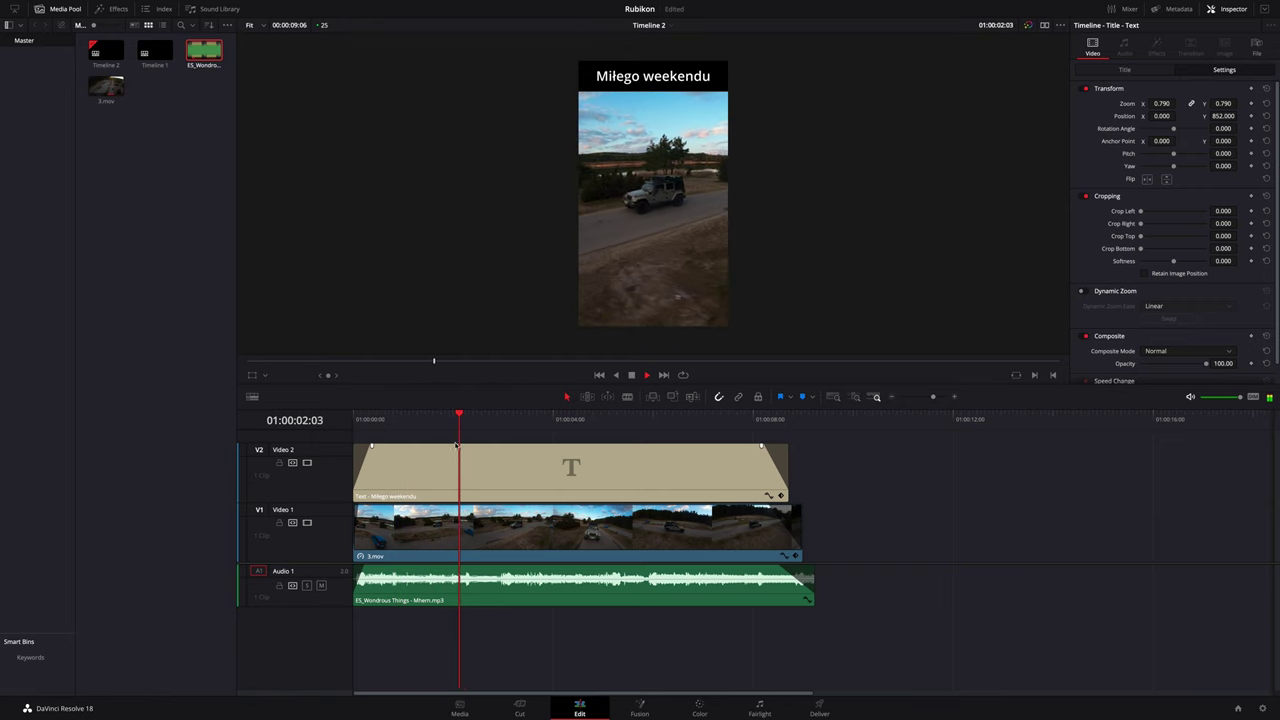
{"action": "left_click", "coordinate": [523, 427]}
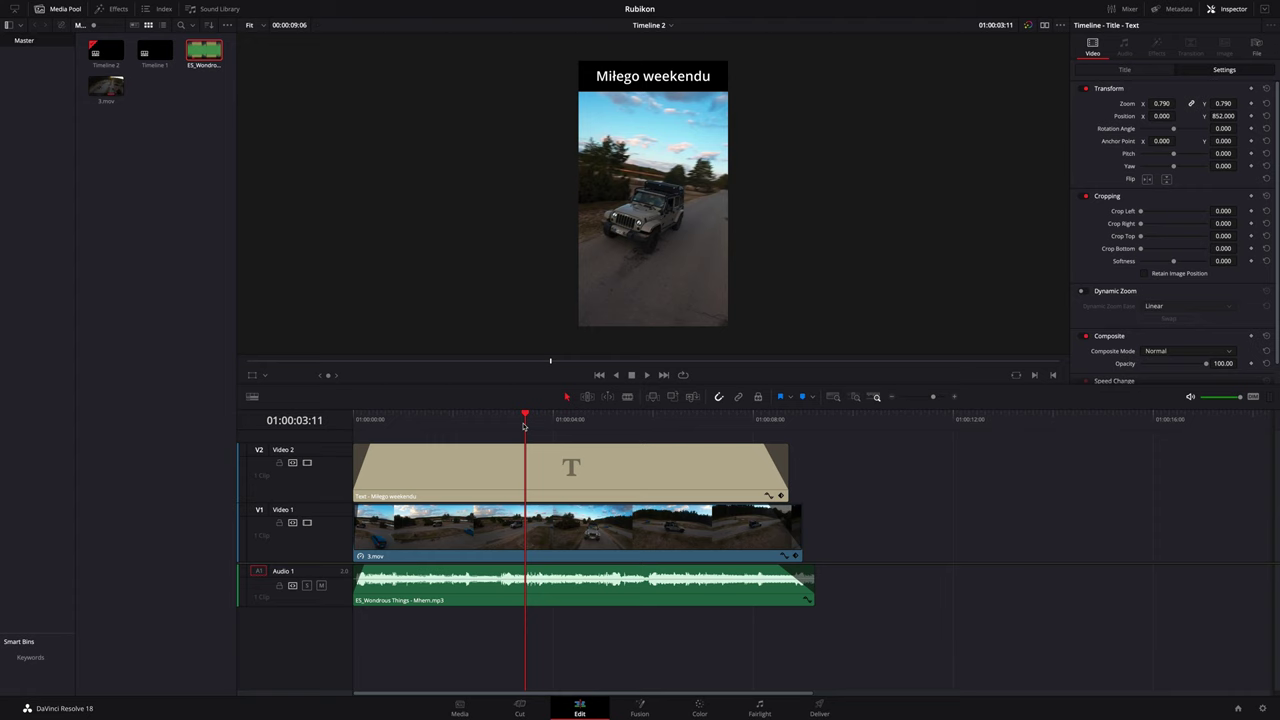
{"action": "left_click", "coordinate": [567, 523]}
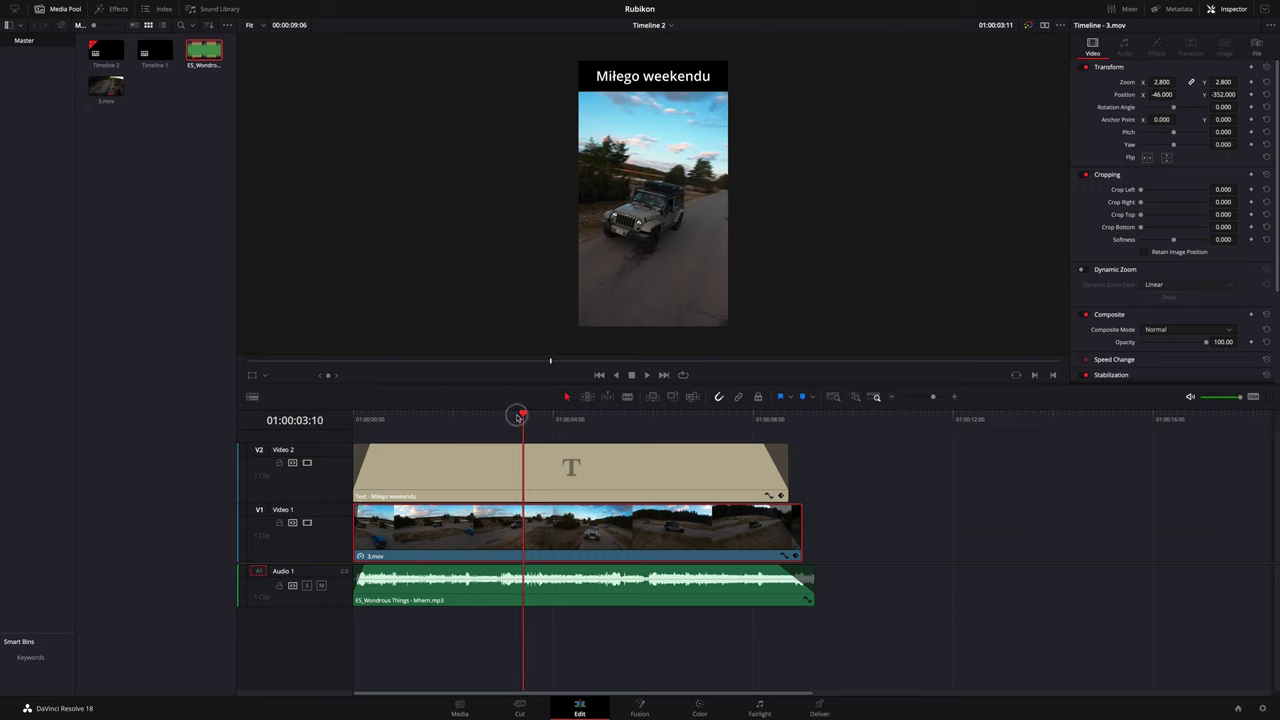
{"action": "mouse_move", "coordinate": [518, 416]}
{"action": "left_mouse_down"}
{"action": "mouse_move", "coordinate": [410, 435]}
{"action": "mouse_move", "coordinate": [717, 447]}
{"action": "mouse_move", "coordinate": [394, 412]}
{"action": "mouse_move", "coordinate": [747, 454]}
{"action": "left_mouse_up"}
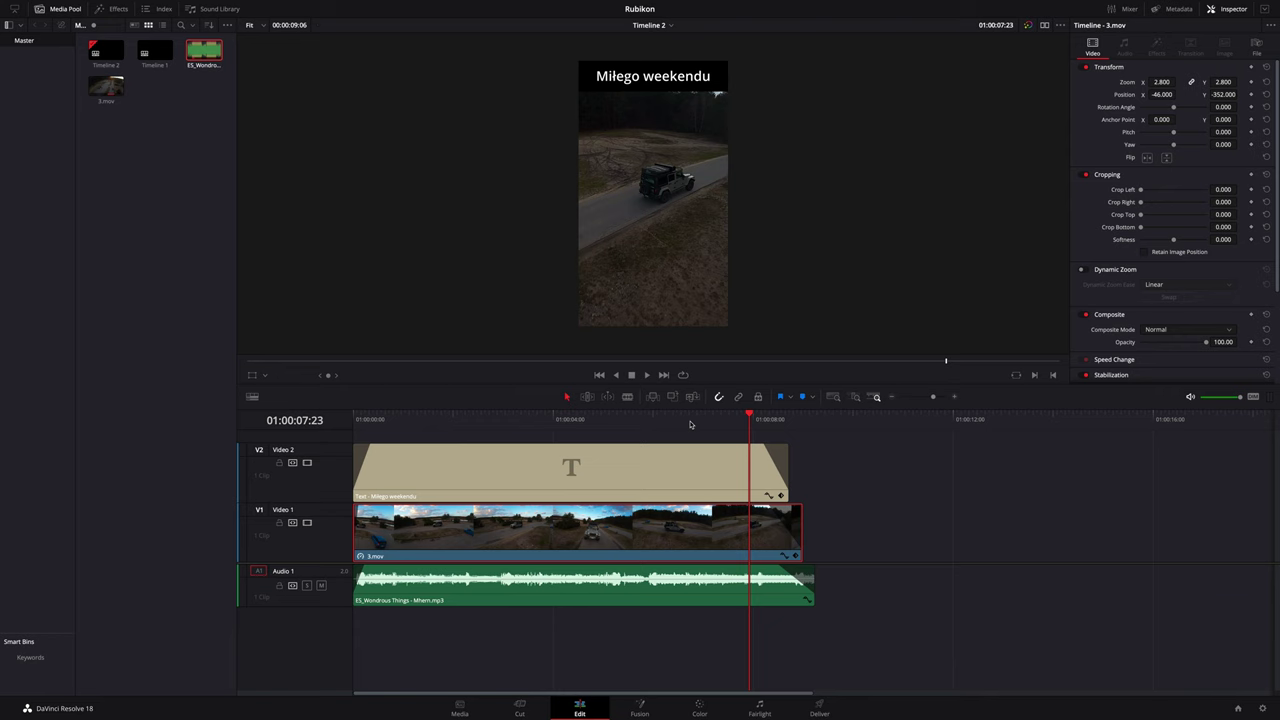
Step: Apply the DSLR effect from the Effects library to the drone clip and preview it
{"action": "left_click_drag", "start_coordinate": [689, 424], "coordinate": [389, 419]}
{"action": "left_click", "coordinate": [112, 8]}
{"action": "left_click", "coordinate": [30, 446]}
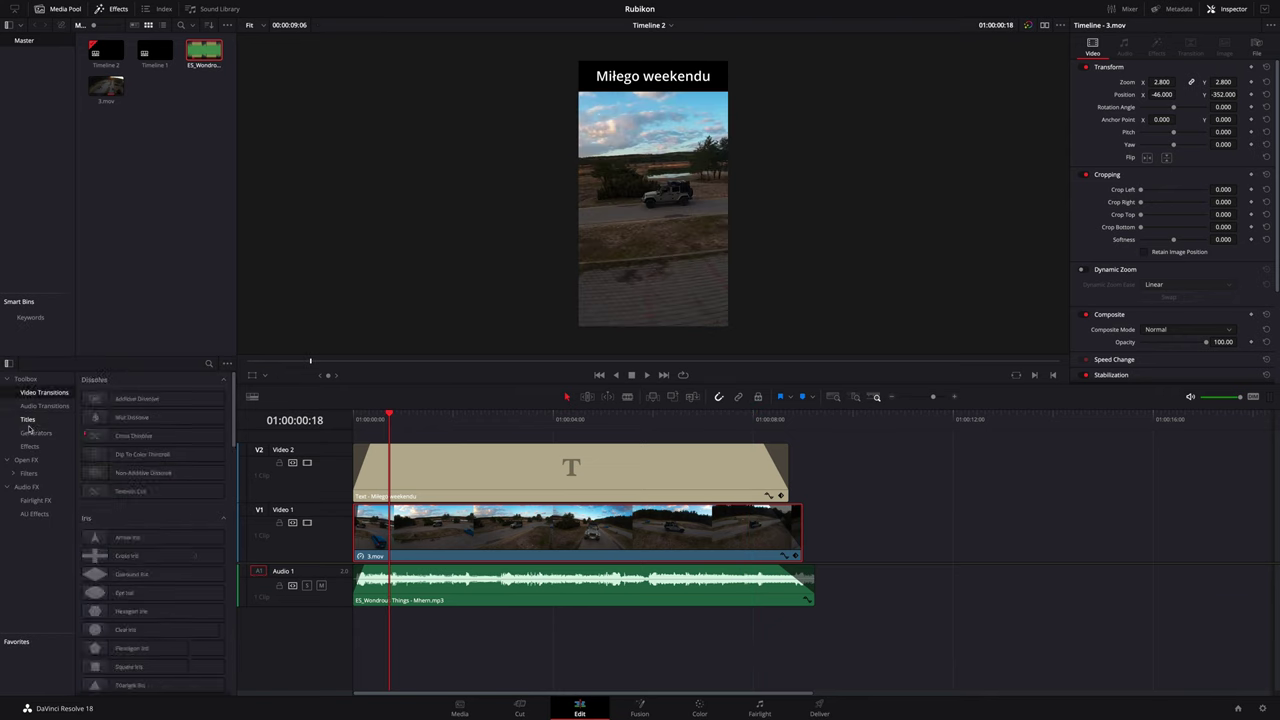
{"action": "left_click_drag", "start_coordinate": [137, 555], "coordinate": [459, 525]}
{"action": "key", "text": "space"}
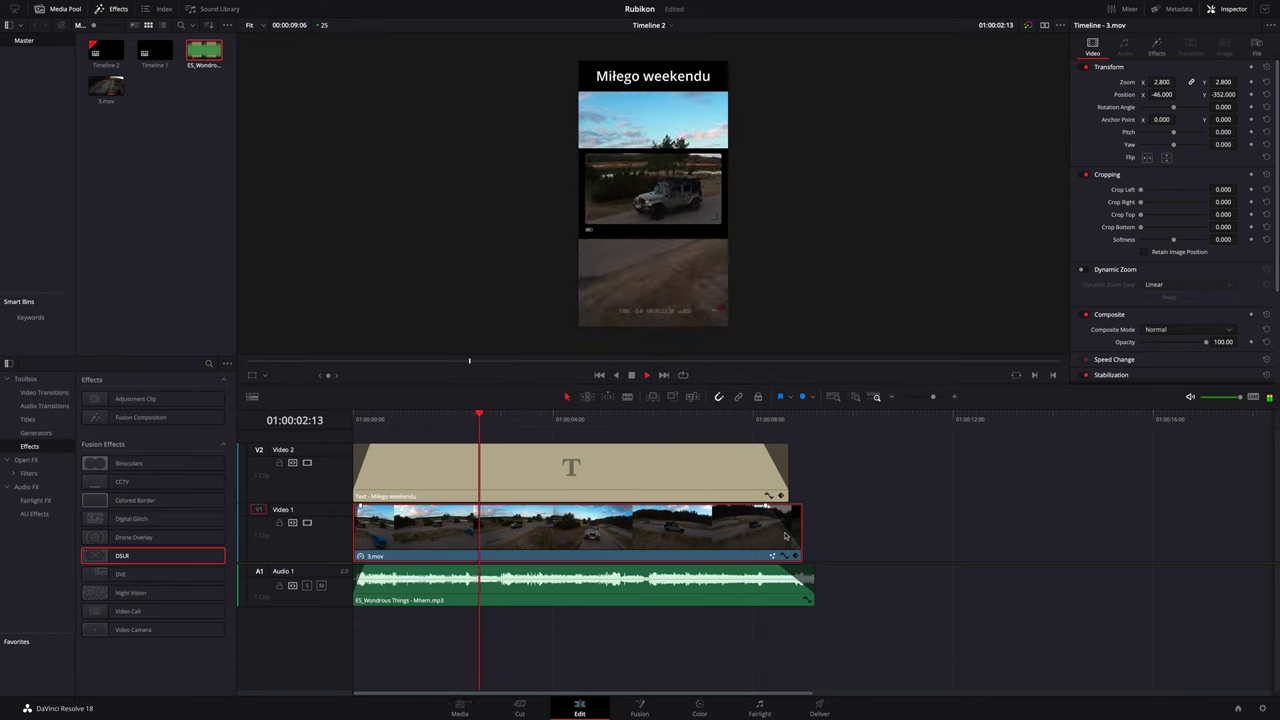
{"action": "left_click_drag", "start_coordinate": [800, 416], "coordinate": [523, 419]}
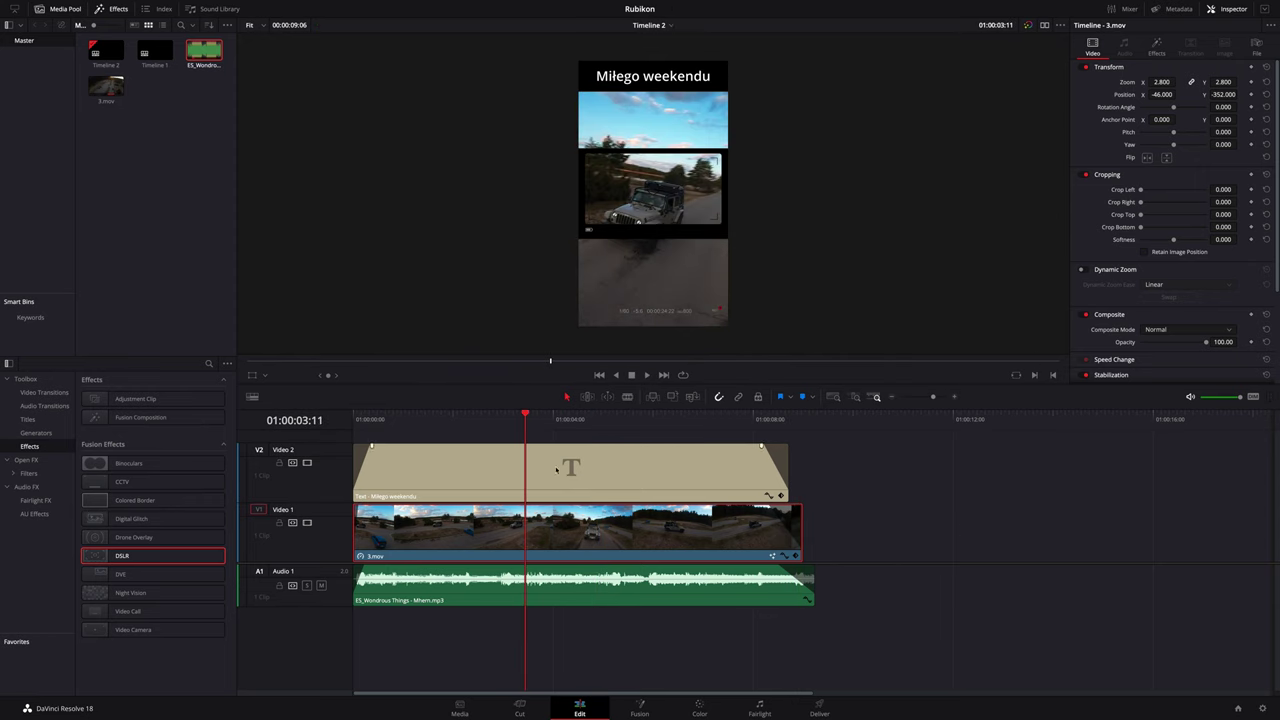
Step: Add Digital Glitch to the drone clip, preview it, and park the playhead near five seconds
{"action": "left_click_drag", "start_coordinate": [150, 518], "coordinate": [450, 525]}
{"action": "key", "text": "space"}
{"action": "left_click", "coordinate": [413, 420]}
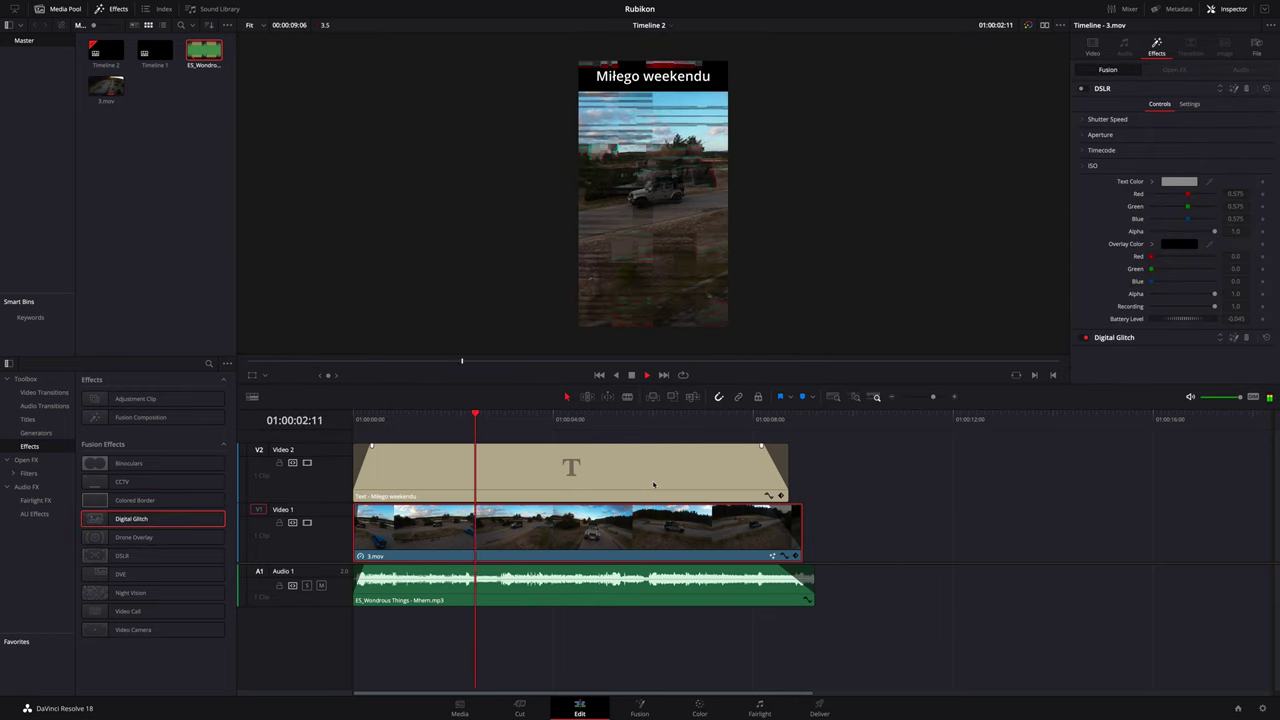
{"action": "left_click", "coordinate": [540, 429]}
{"action": "left_click_drag", "start_coordinate": [540, 429], "coordinate": [624, 419]}
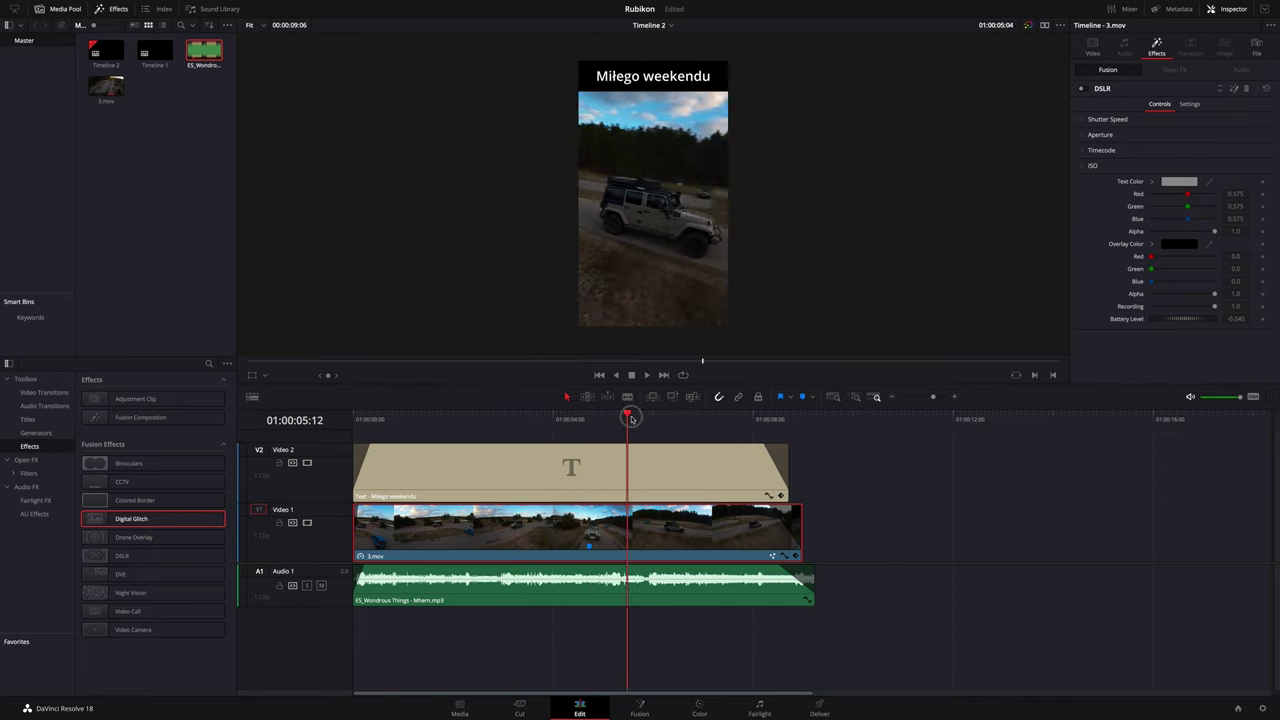
{"action": "left_click_drag", "start_coordinate": [624, 419], "coordinate": [643, 419]}
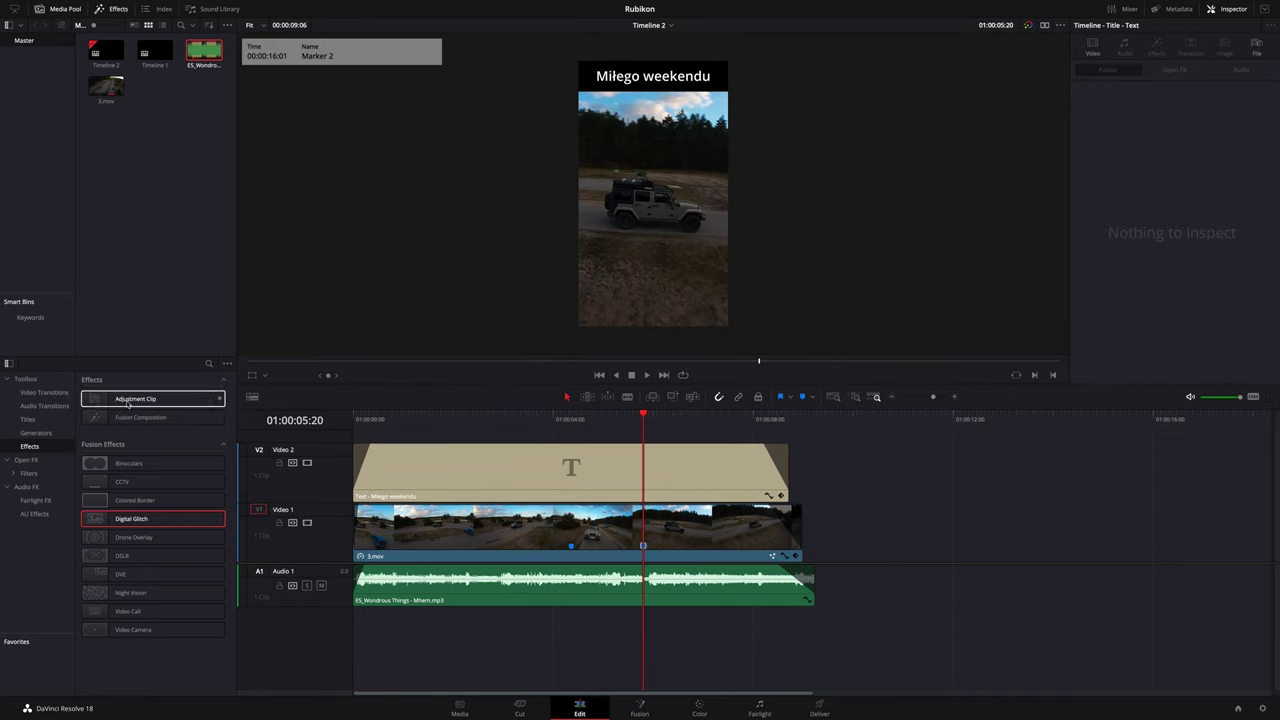
Step: Place an Adjustment Clip on a new Video 3 track and apply Digital Glitch to it
{"action": "left_click_drag", "start_coordinate": [135, 398], "coordinate": [600, 460]}
{"action": "left_click_drag", "start_coordinate": [135, 518], "coordinate": [572, 435]}
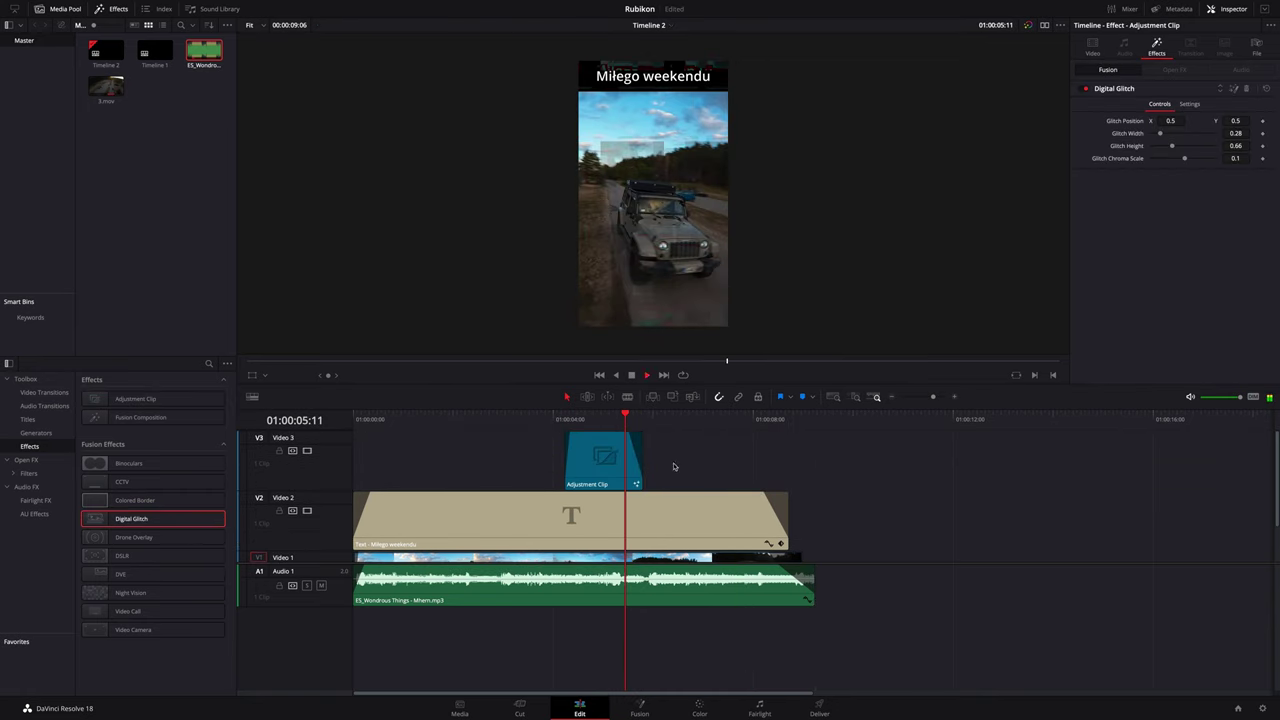
{"action": "scroll", "coordinate": [527, 555], "scroll_direction": "down", "scroll_amount": 1}
Step: On the Color page, auto-balance the drone clip and nudge the hue up slightly
{"action": "key", "text": "shift+6"}
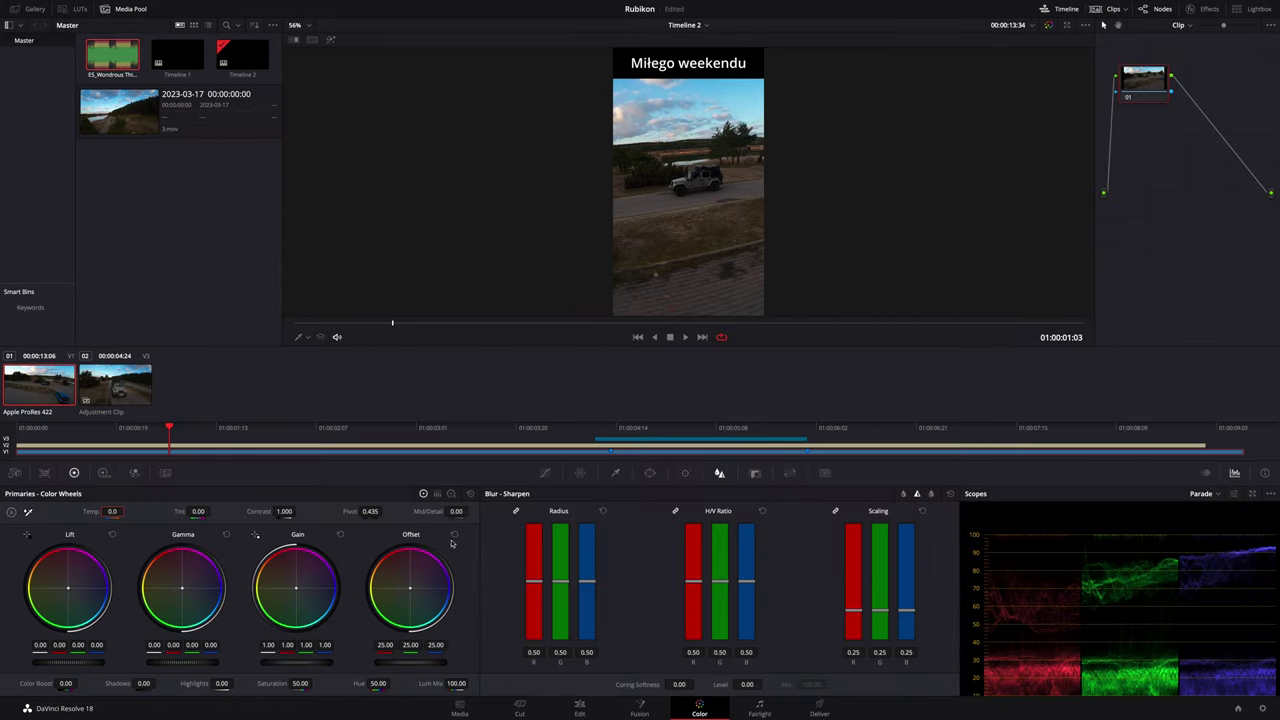
{"action": "type", "text": "80"}
{"action": "key", "text": "alt+shift+c"}
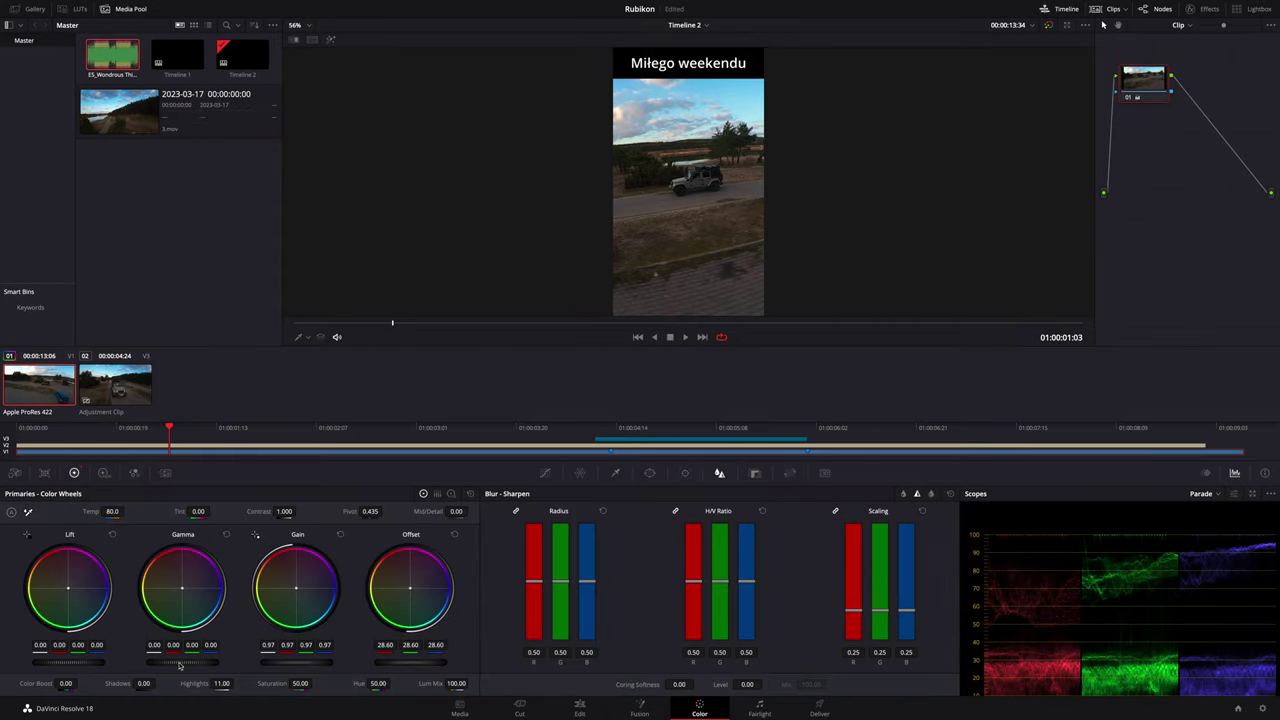
{"action": "left_click_drag", "start_coordinate": [376, 683], "coordinate": [381, 683]}
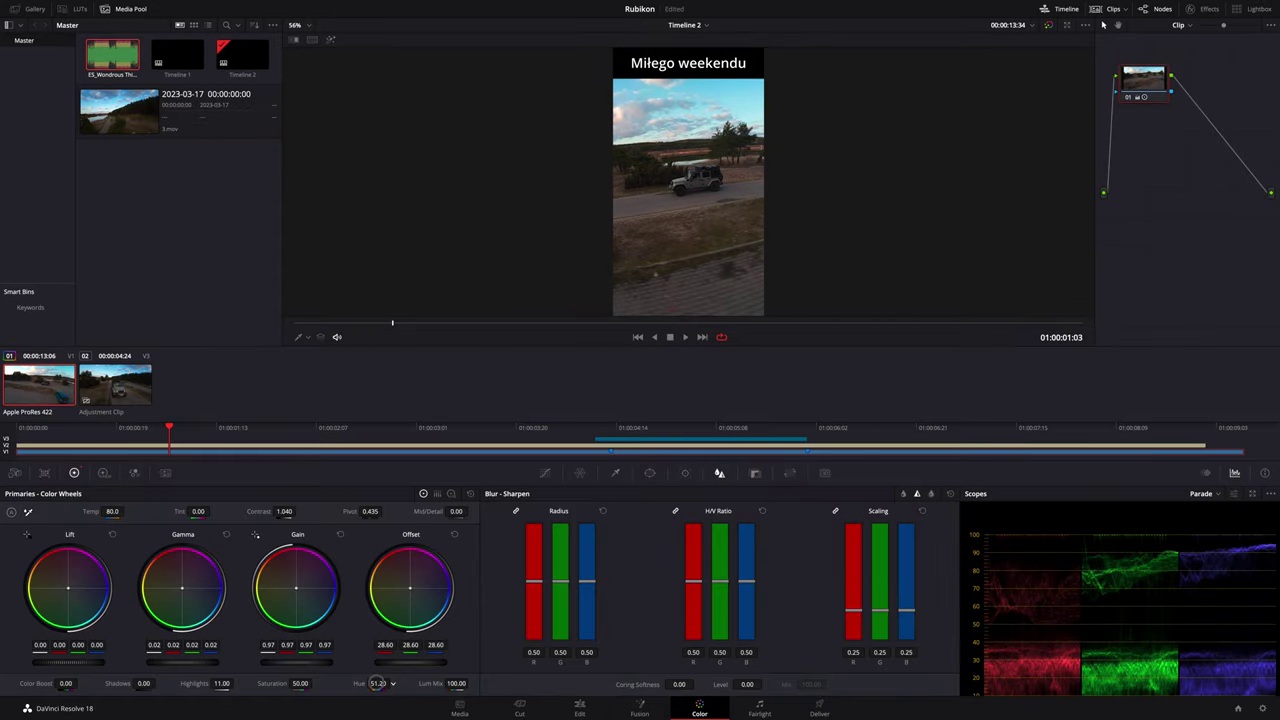
Step: Back on the Edit page, play the graded edit and show the drone clip's Retime Controls
{"action": "key", "text": "shift+4"}
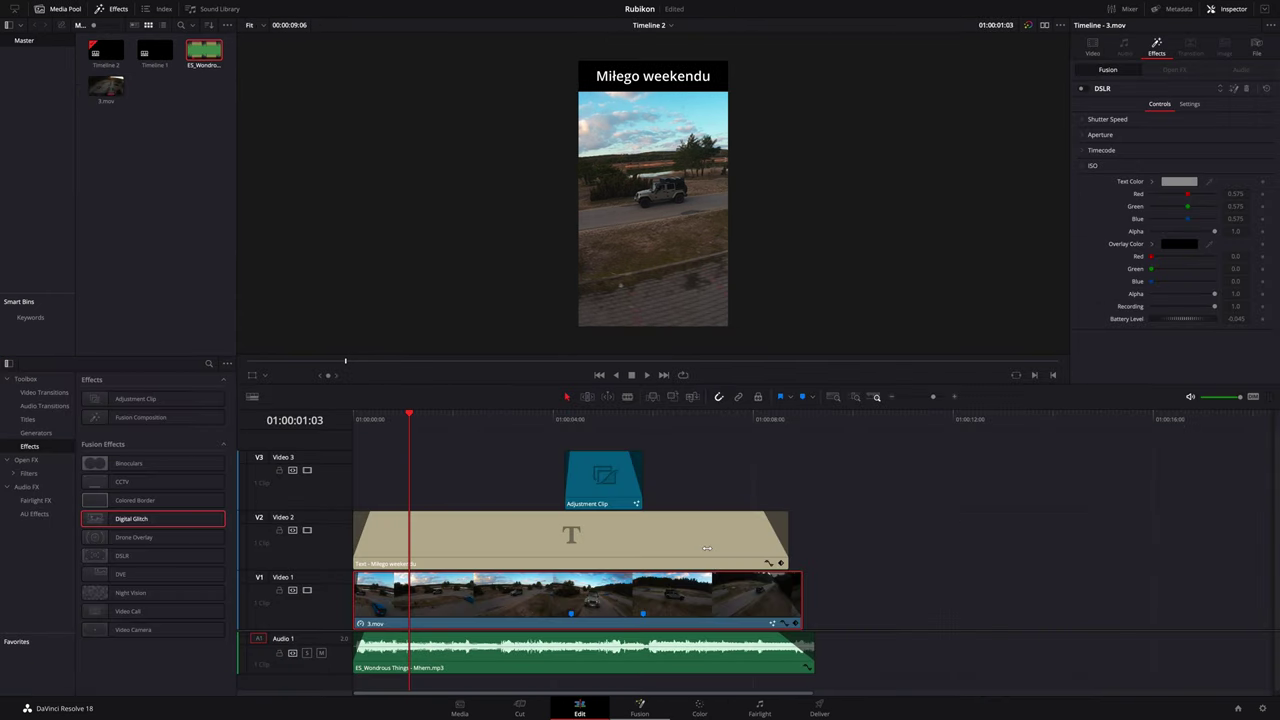
{"action": "key", "text": "space"}
{"action": "key", "text": "ctrl+r"}
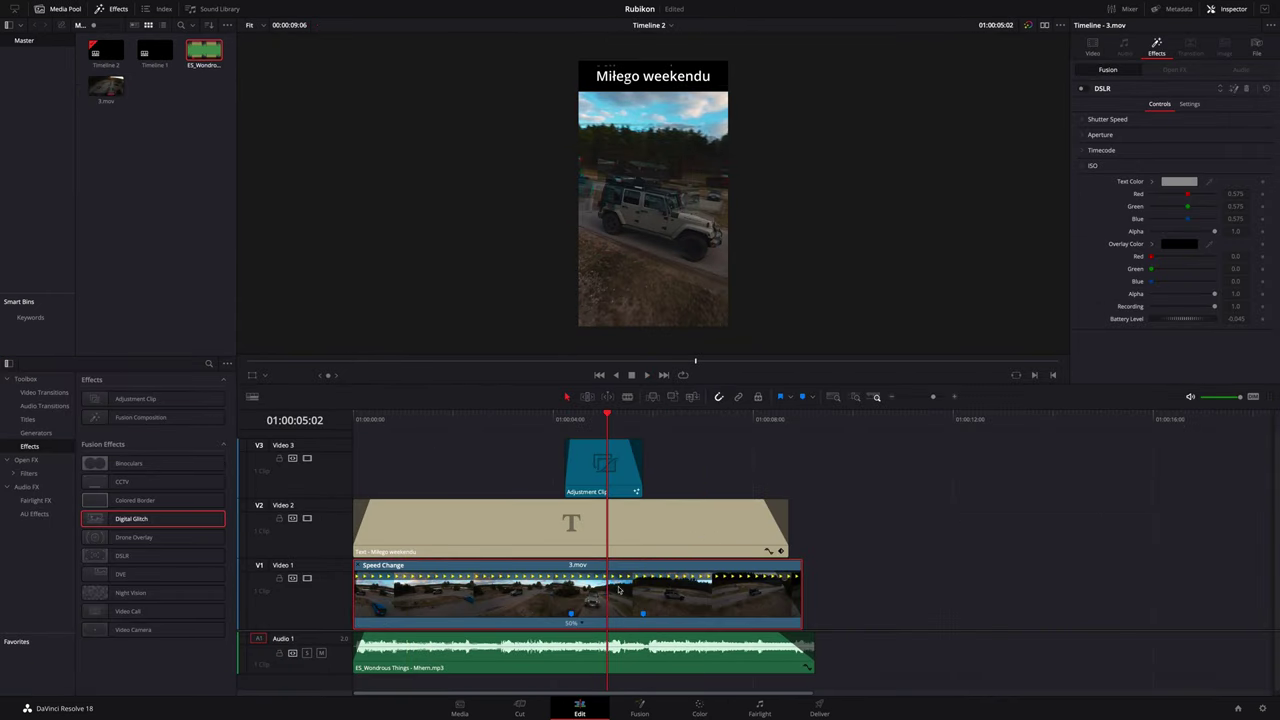
{"action": "left_click_drag", "start_coordinate": [716, 477], "coordinate": [757, 471]}
Step: Name the render 'Wrangler Rolka Sample', save it to the Desktop, queue it and start rendering
{"action": "key", "text": "shift+8"}
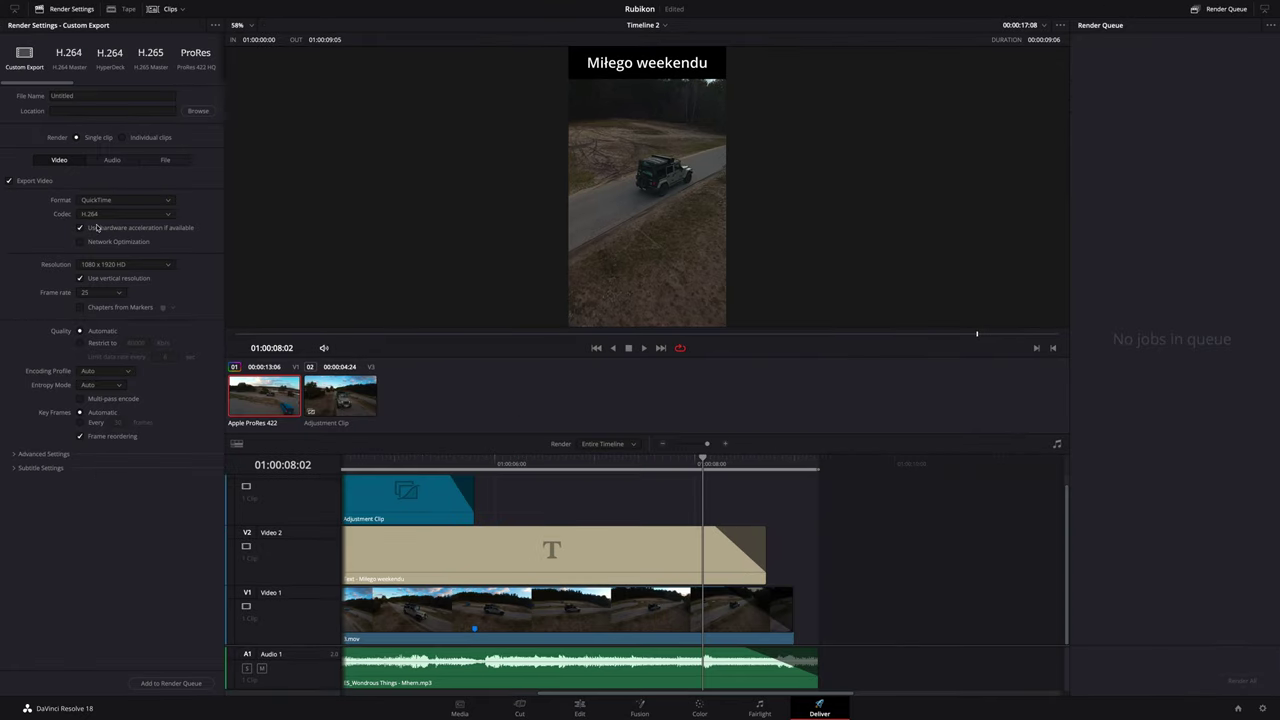
{"action": "left_click", "coordinate": [60, 95]}
{"action": "left_click", "coordinate": [198, 110]}
{"action": "left_click", "coordinate": [809, 329]}
{"action": "left_click", "coordinate": [171, 683]}
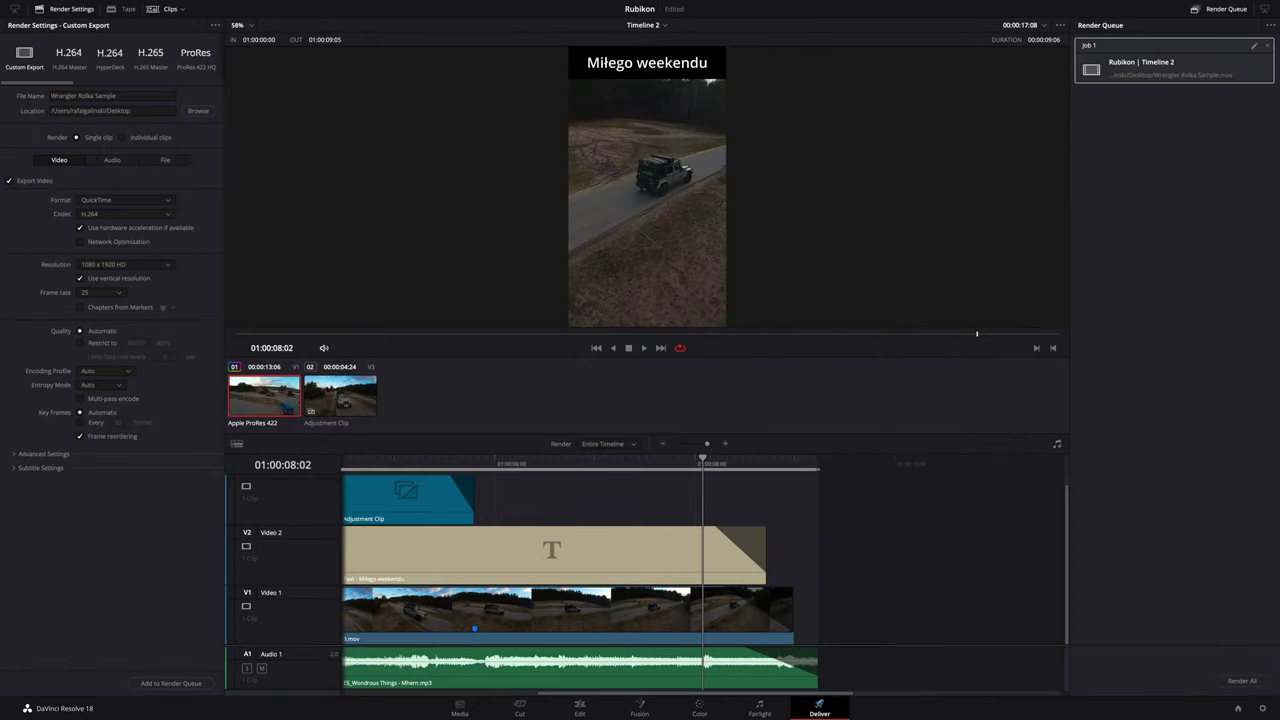
{"action": "left_click", "coordinate": [1242, 680]}
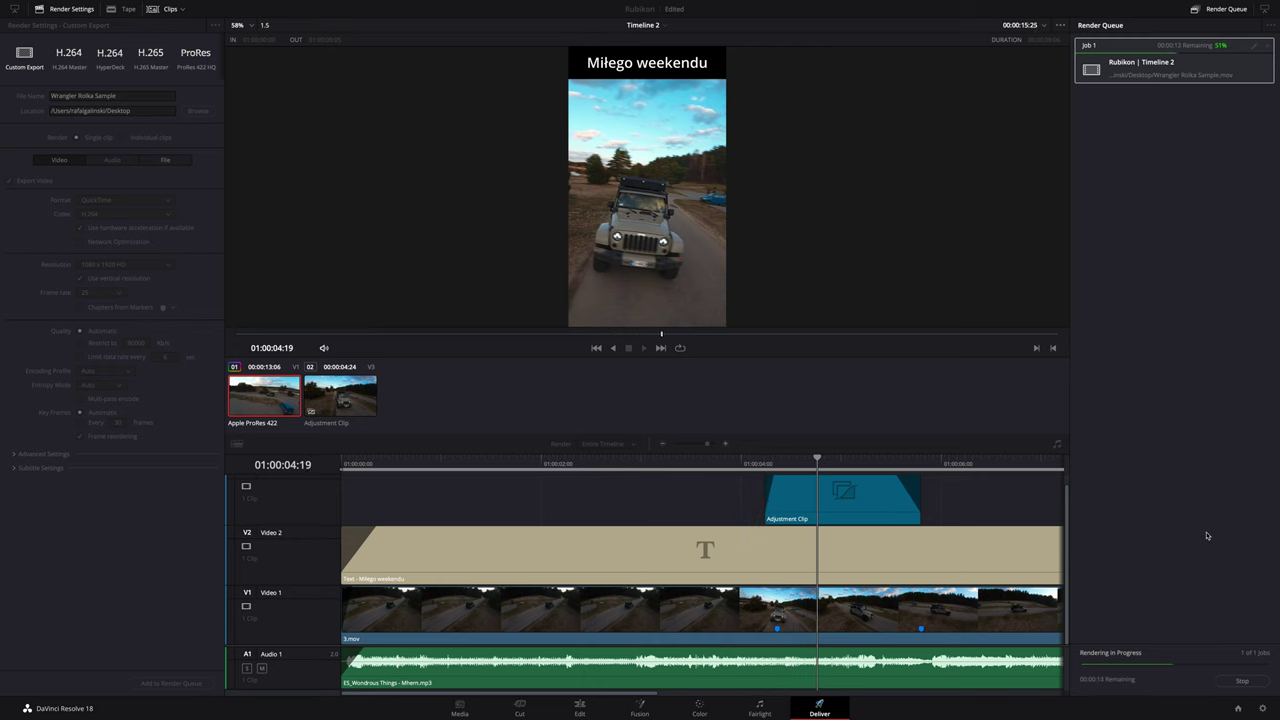